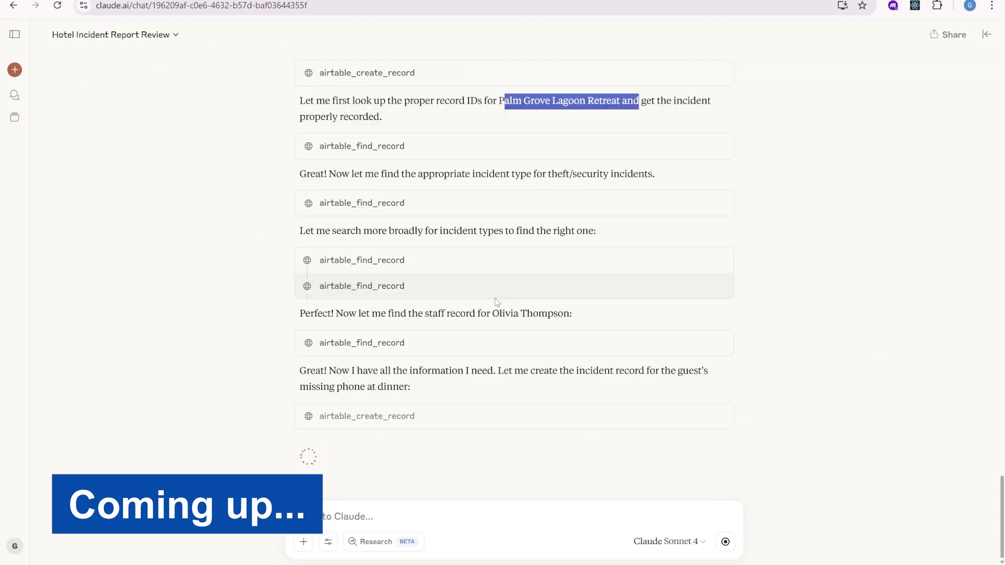
Step: Go from Claude's response to the Zapier MCP servers dashboard, which lists no servers
left_click_drag(332, 351, 567, 461)
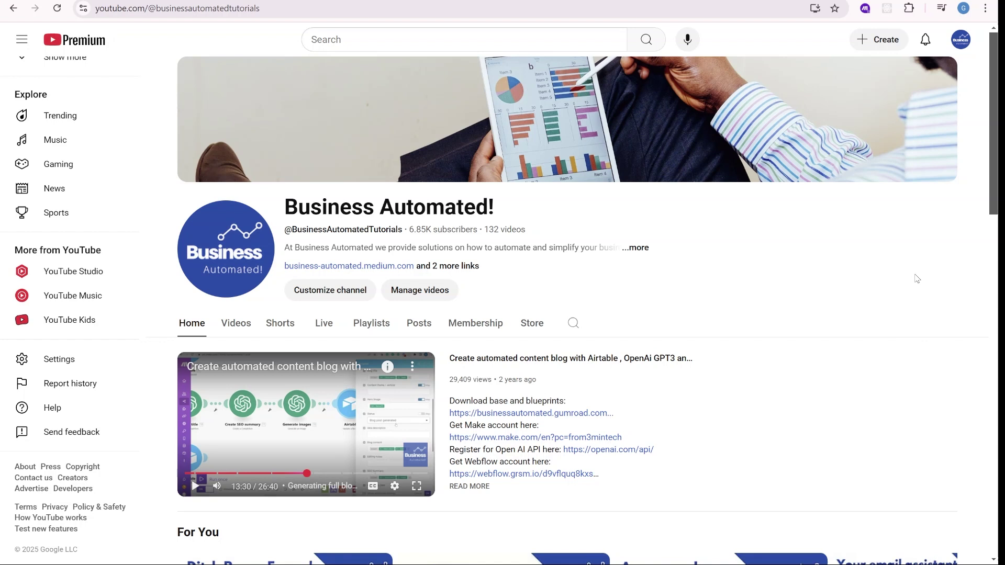
scroll(916, 278, "down", 1)
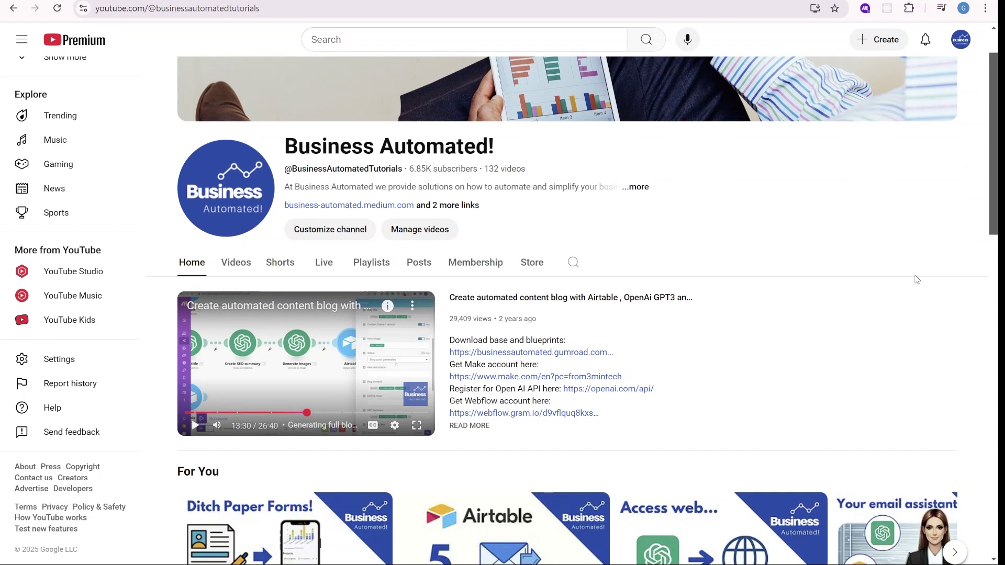
scroll(914, 277, "down", 1)
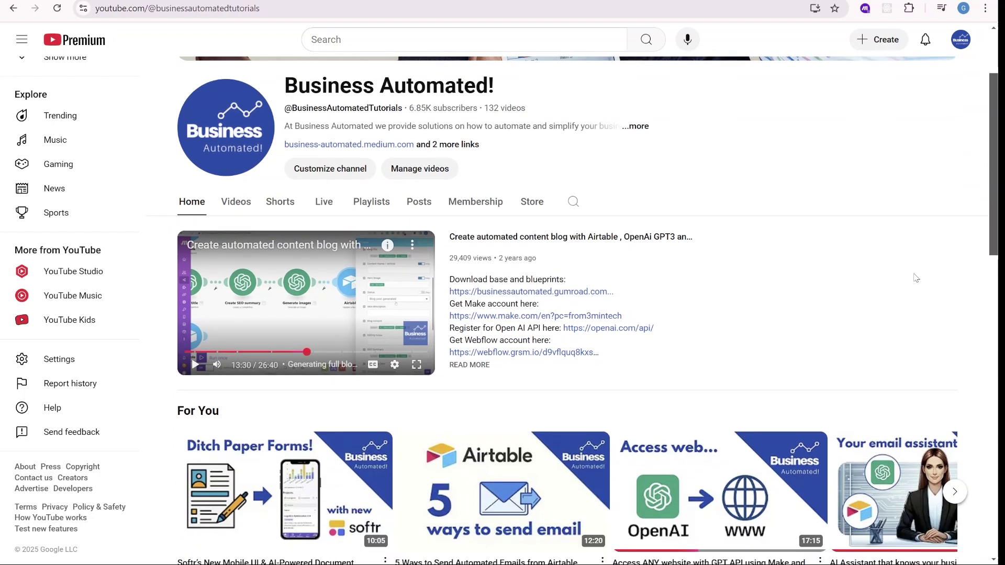
scroll(914, 277, "down", 1)
scroll(914, 277, "down", 1)
scroll(914, 278, "down", 1)
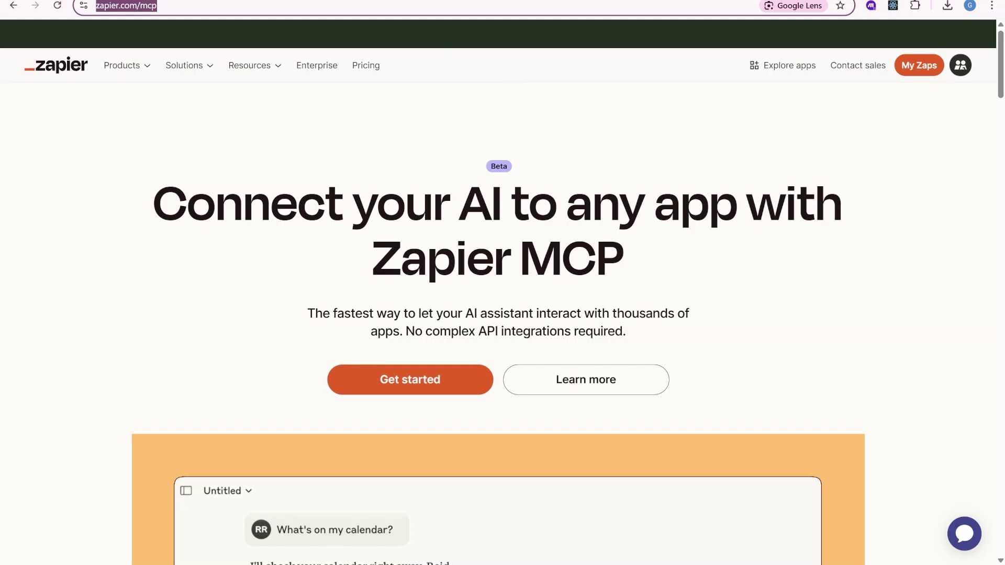
scroll(689, 282, "down", 1)
scroll(689, 290, "down", 2)
scroll(707, 288, "down", 3)
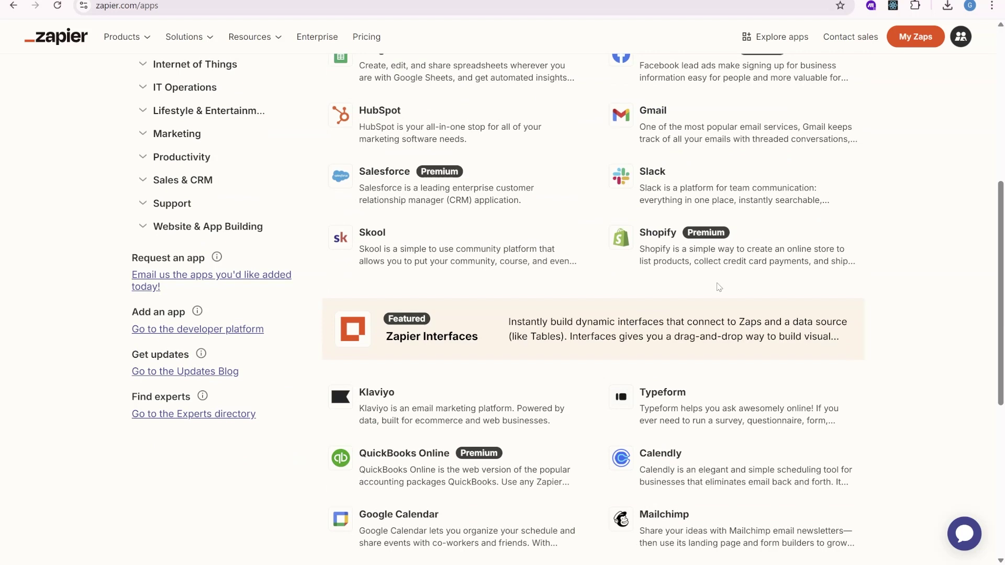
scroll(716, 287, "down", 3)
scroll(721, 299, "down", 1)
scroll(714, 302, "up", 3)
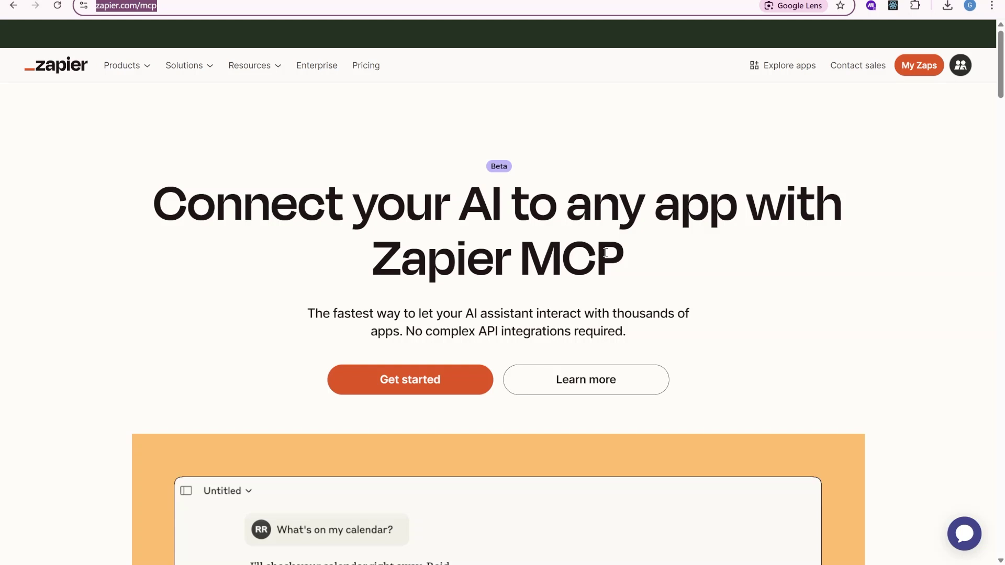
scroll(594, 249, "down", 2)
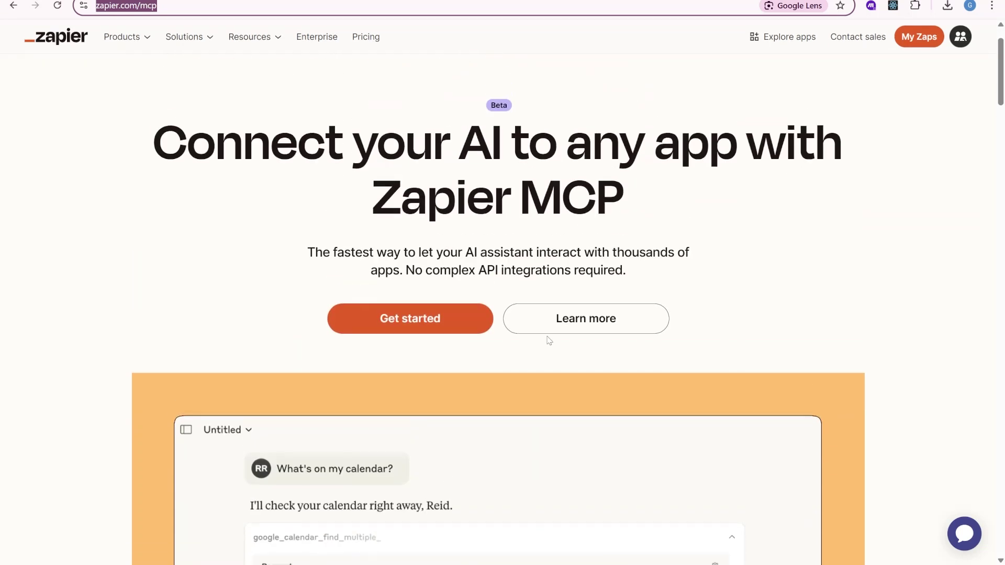
left_click(405, 333)
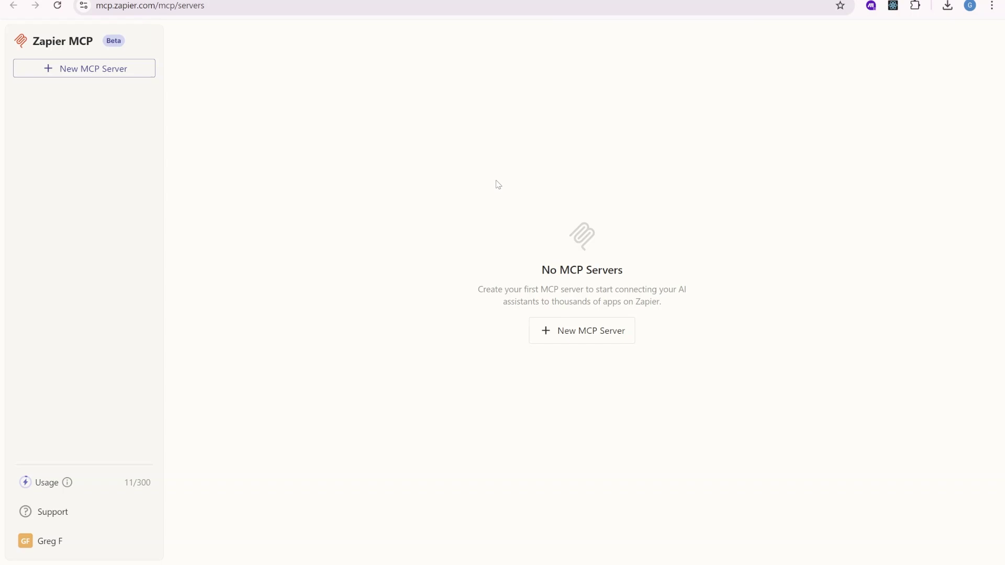
Step: Create a new MCP server with Claude chosen as the MCP client
left_click(601, 336)
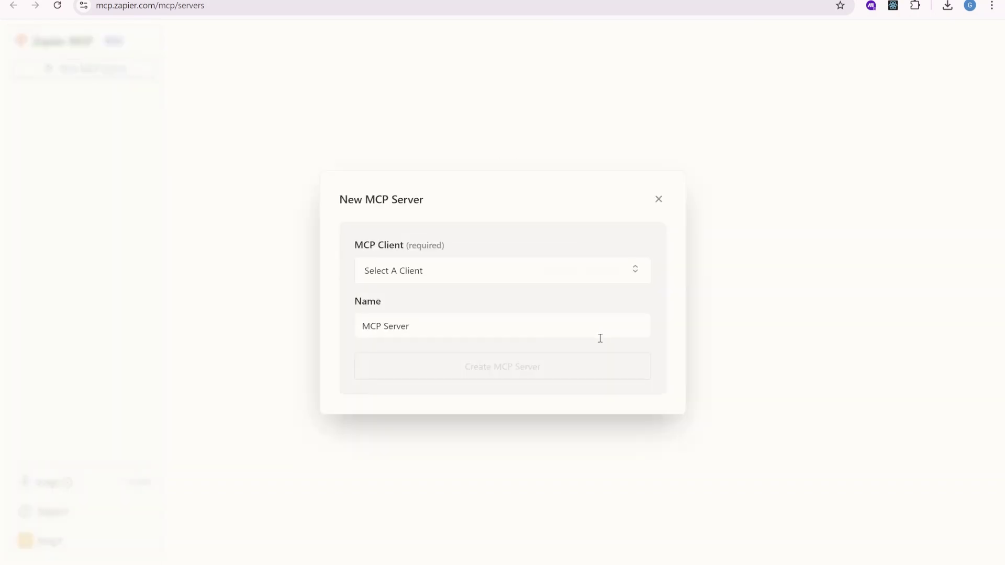
left_click(502, 275)
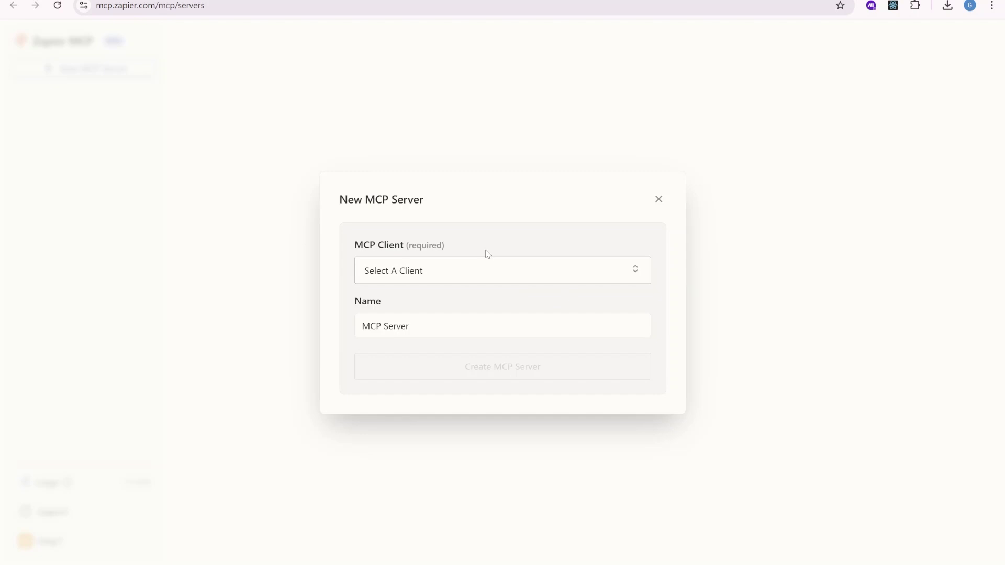
left_click(513, 276)
left_click(448, 328)
left_click(574, 370)
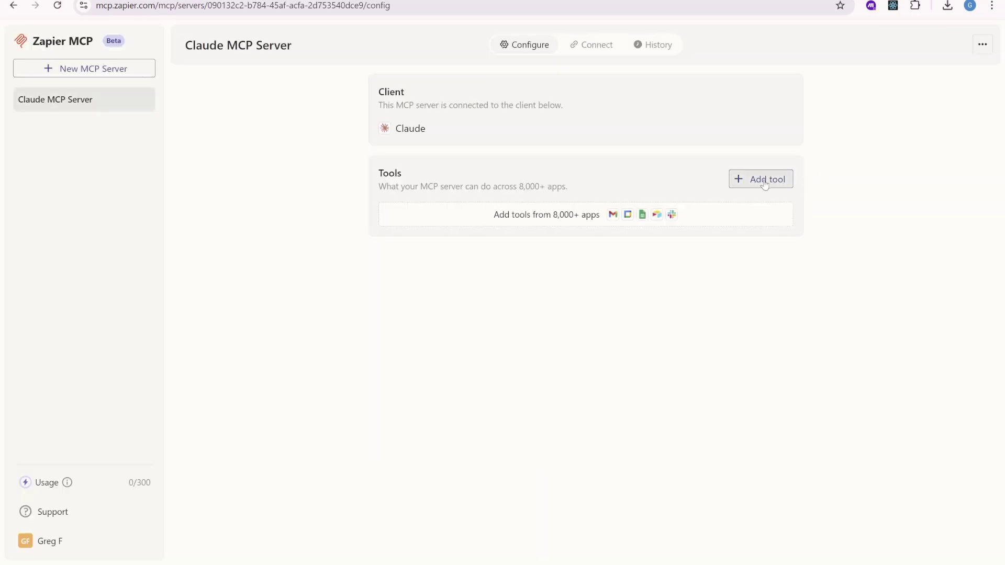
Step: Add the Airtable Find Record tool to the Claude MCP Server
left_click(760, 180)
scroll(573, 259, "down", 5)
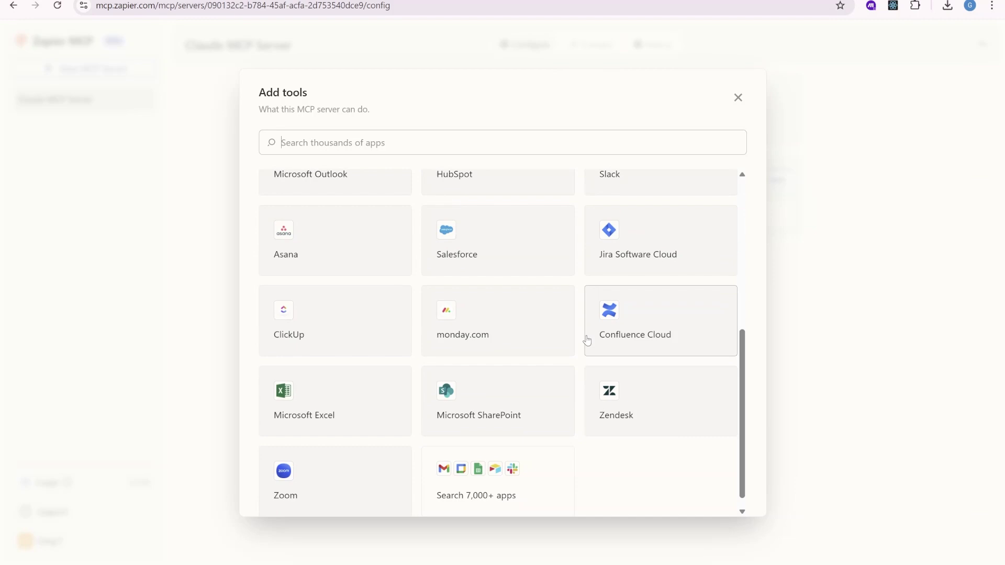
scroll(607, 428, "up", 3)
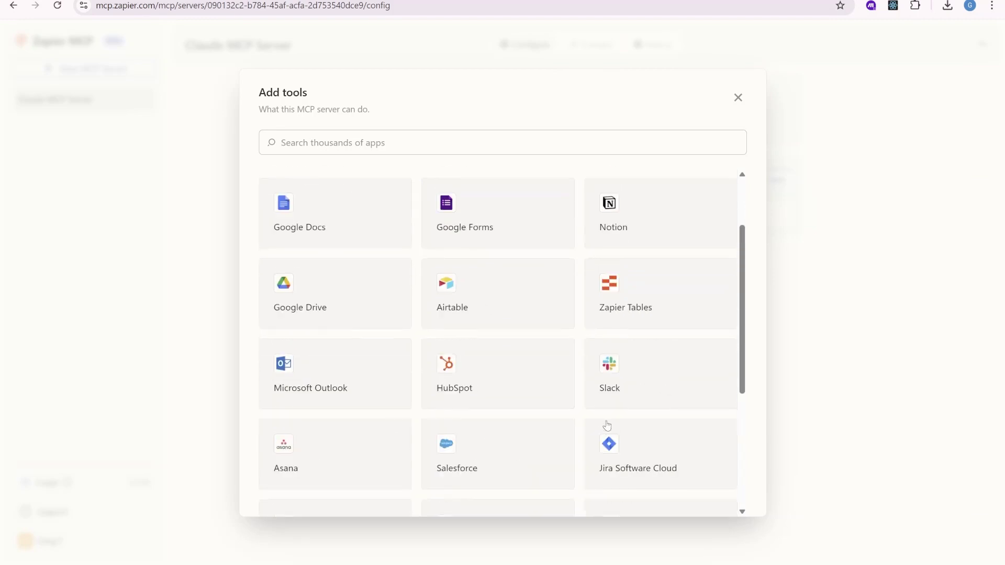
scroll(609, 429, "up", 2)
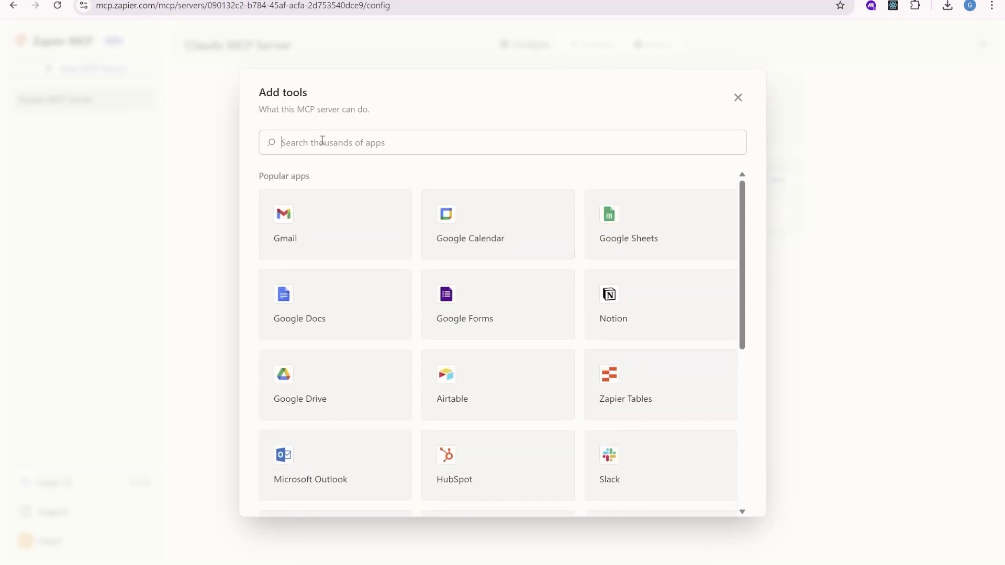
left_click(322, 142)
type("ai")
left_click(354, 201)
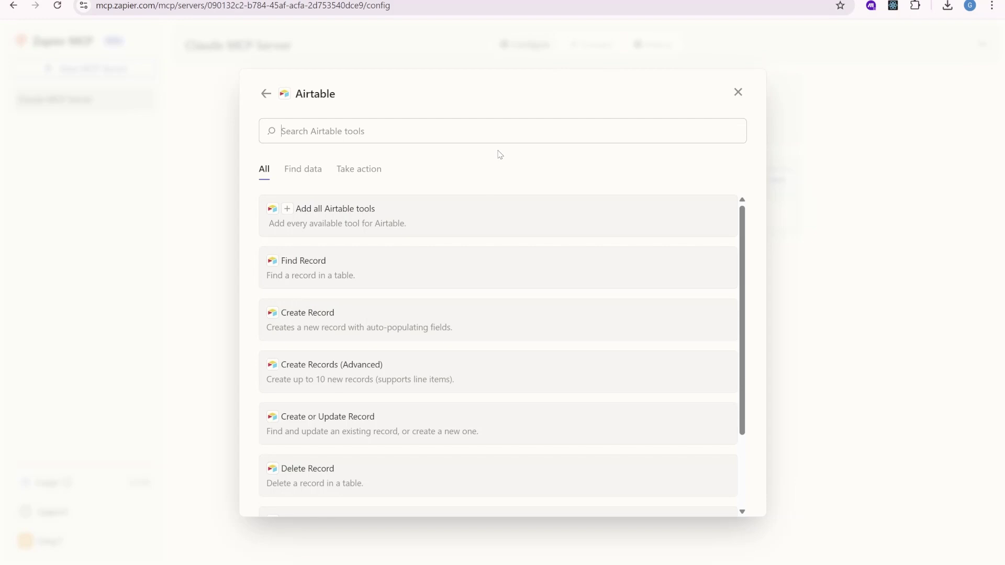
left_click(664, 269)
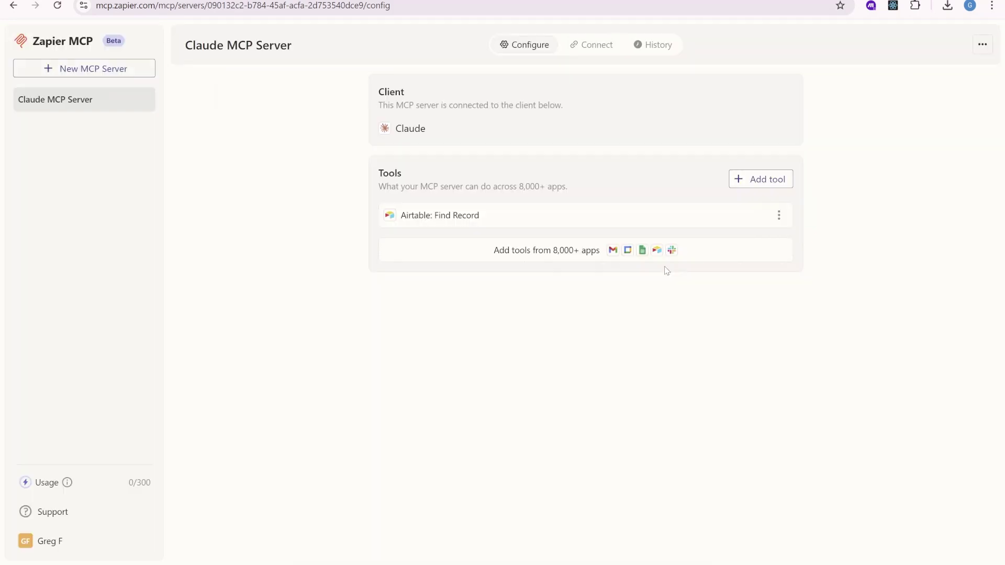
Step: Add the Airtable Create Record tool as a second tool
left_click(754, 182)
type("airt")
left_click(285, 202)
left_click(314, 313)
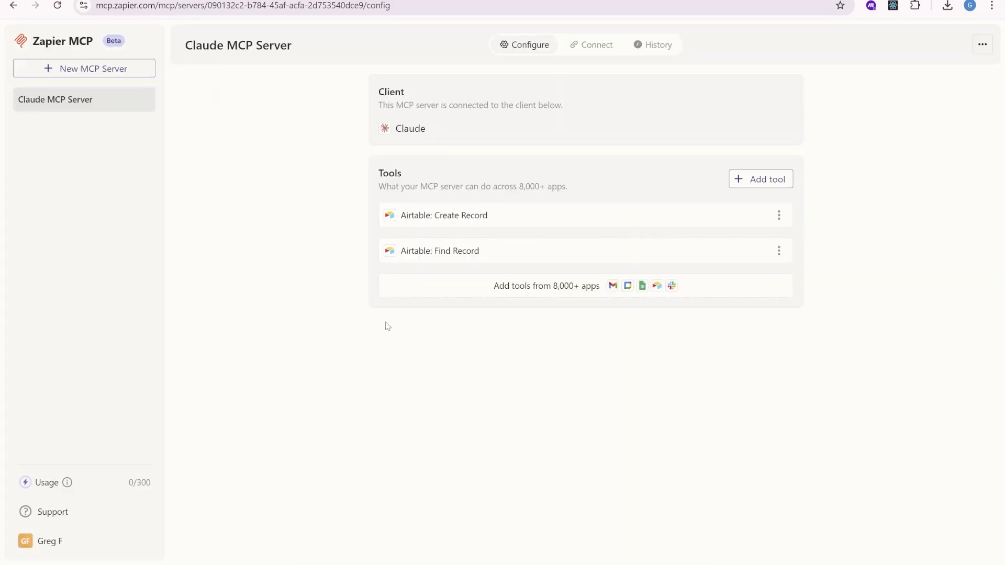
Step: Open the Create Record settings and keep the Airtable Hotel Incident Database account
left_click(777, 217)
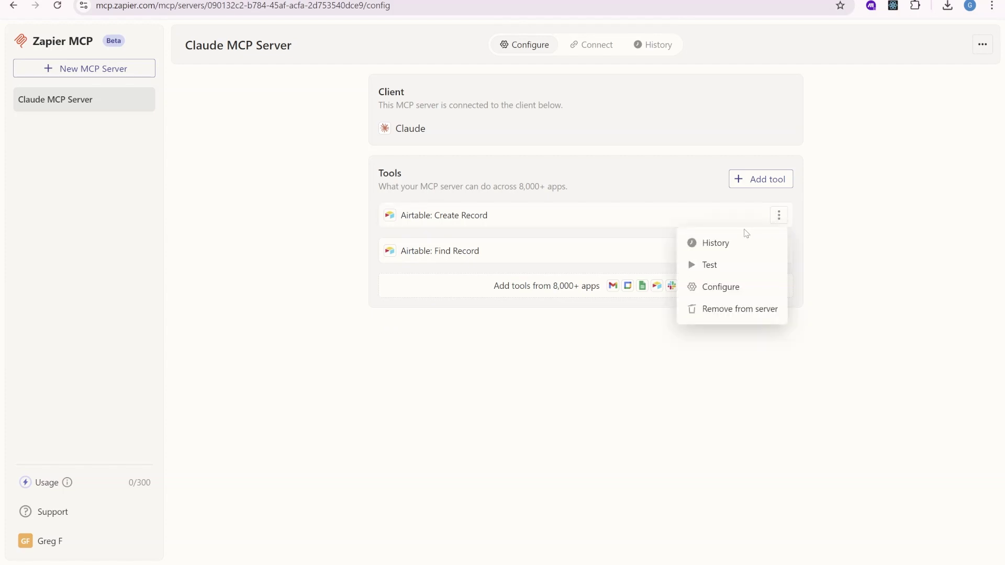
left_click(720, 287)
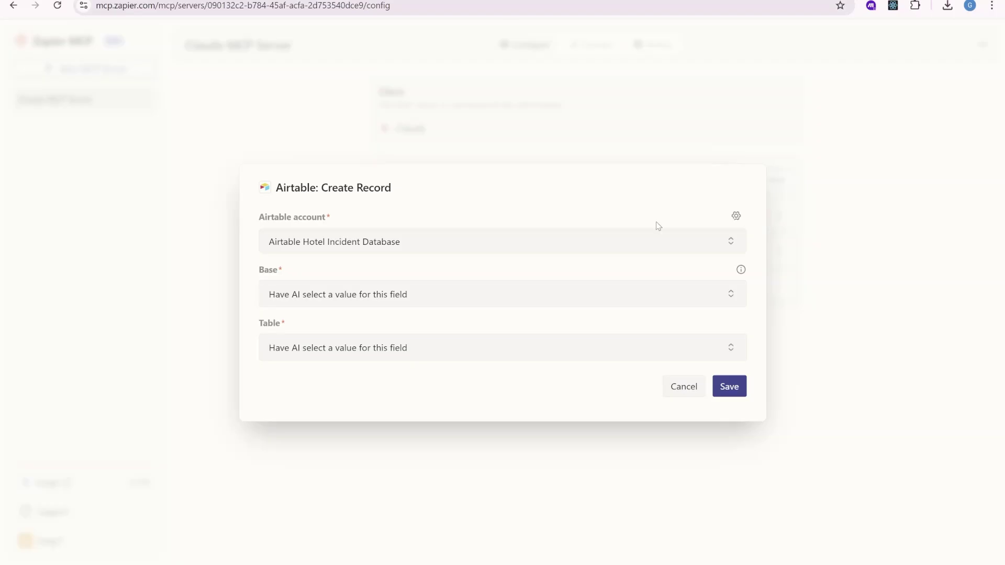
left_click(736, 218)
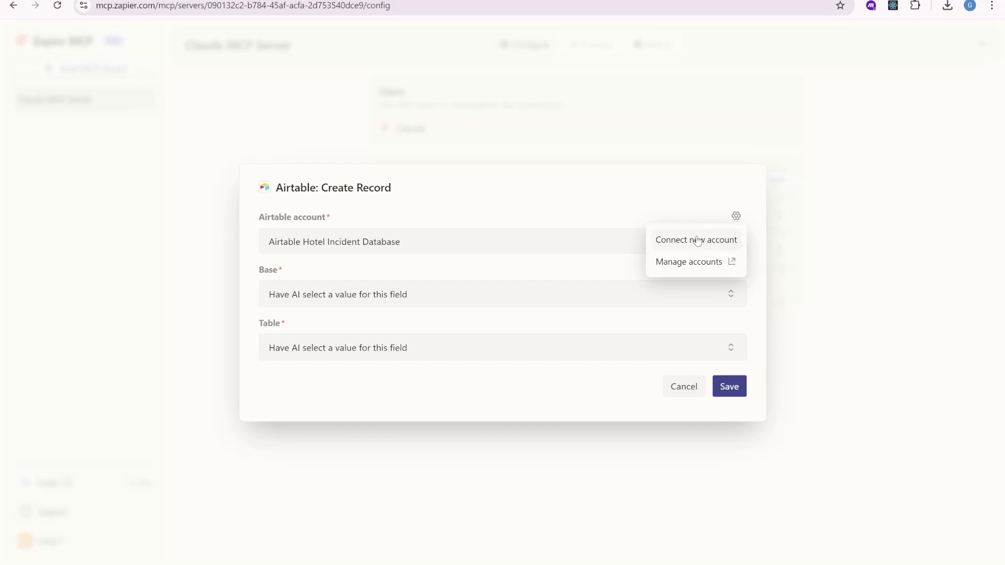
left_click(592, 201)
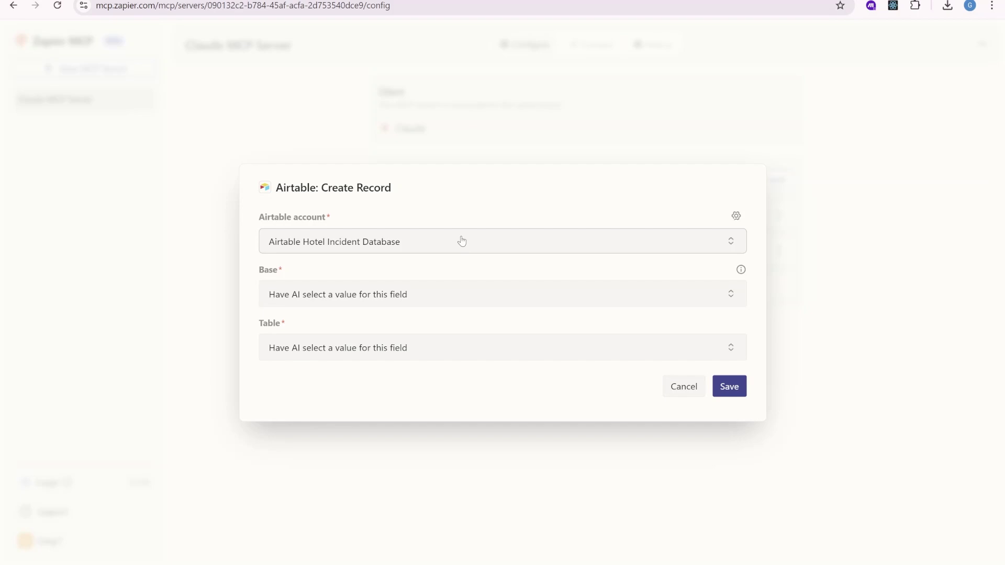
left_click(407, 248)
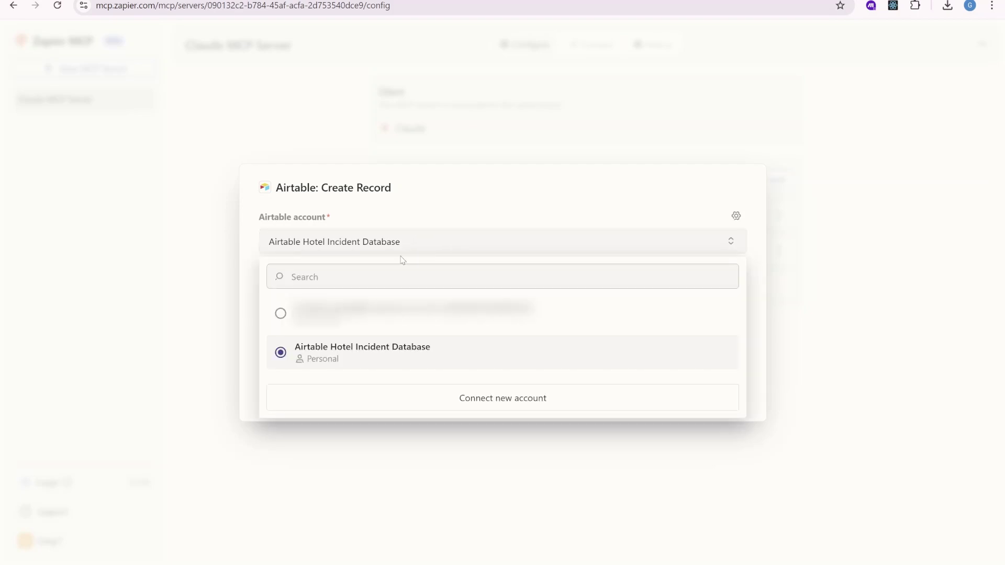
left_click(402, 259)
Step: Set the Base to the fixed value Hotel Incident Reporting
left_click(411, 294)
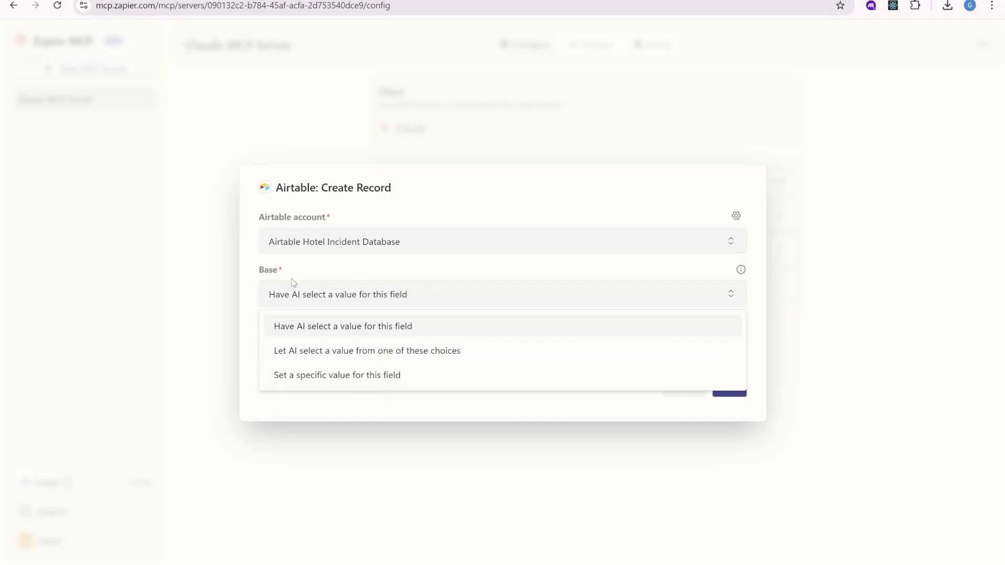
left_click(373, 377)
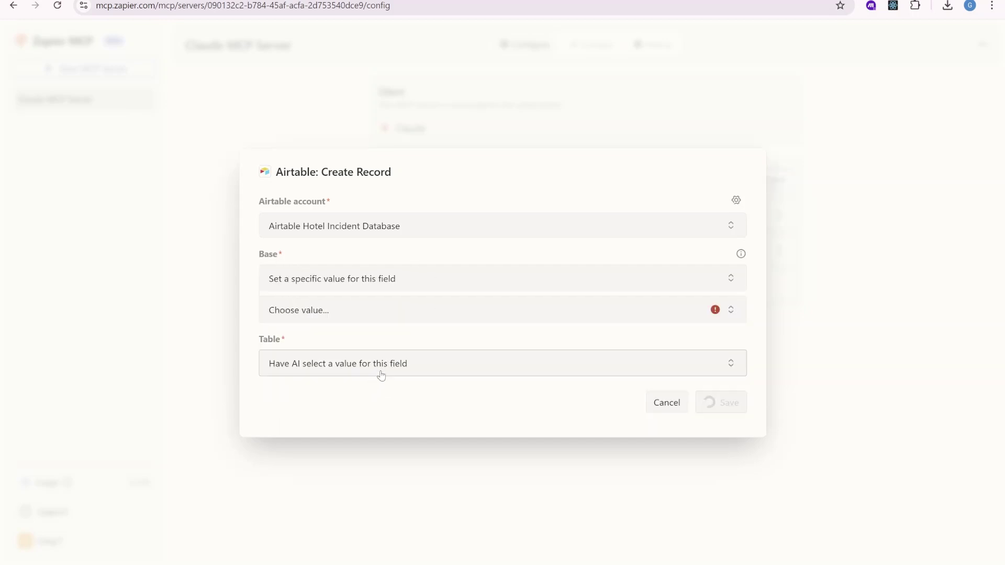
left_click(345, 311)
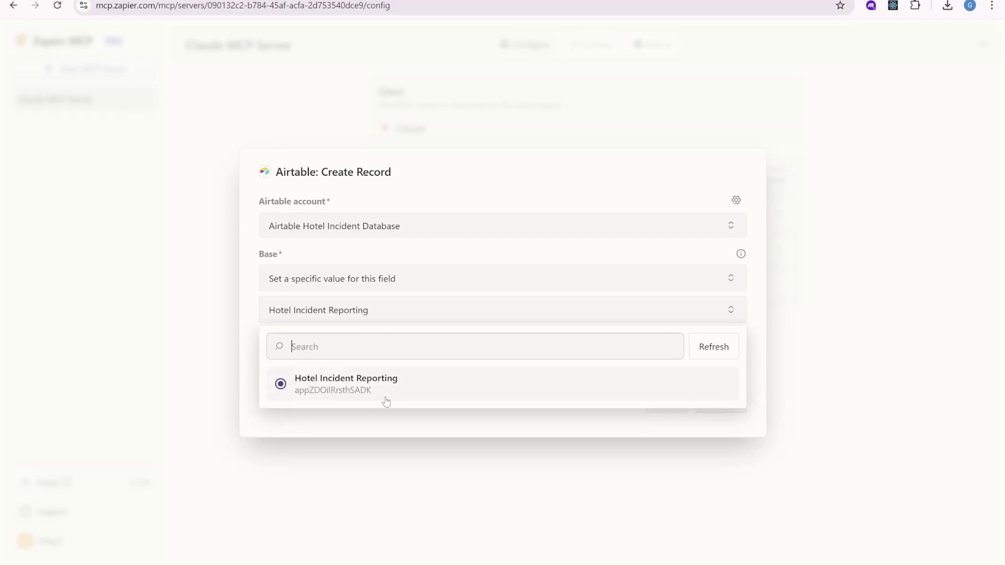
left_click(396, 388)
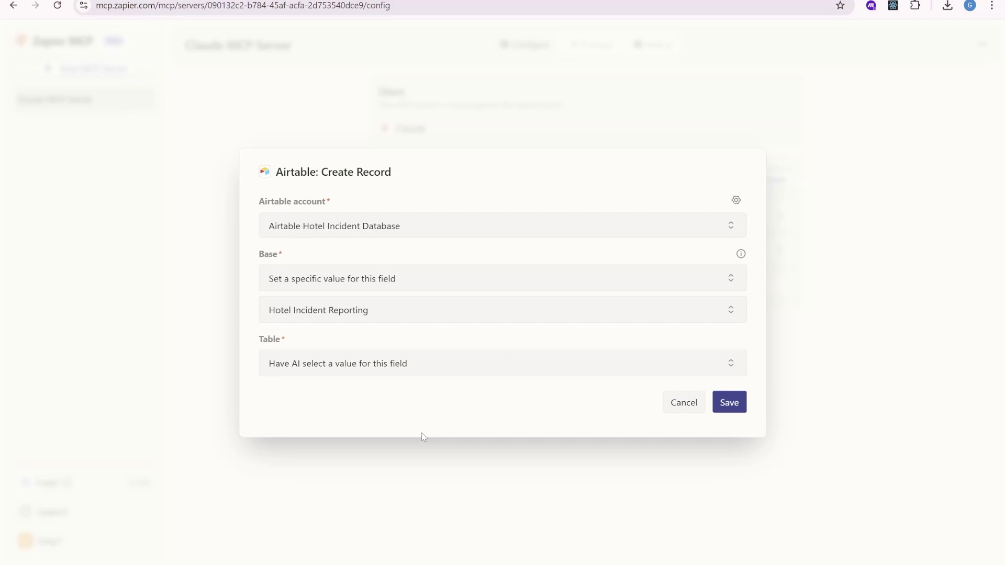
Step: Let AI pick the Table from Properties, Incident Types, Incidents, Staff and Actions/Tasks
left_click(609, 369)
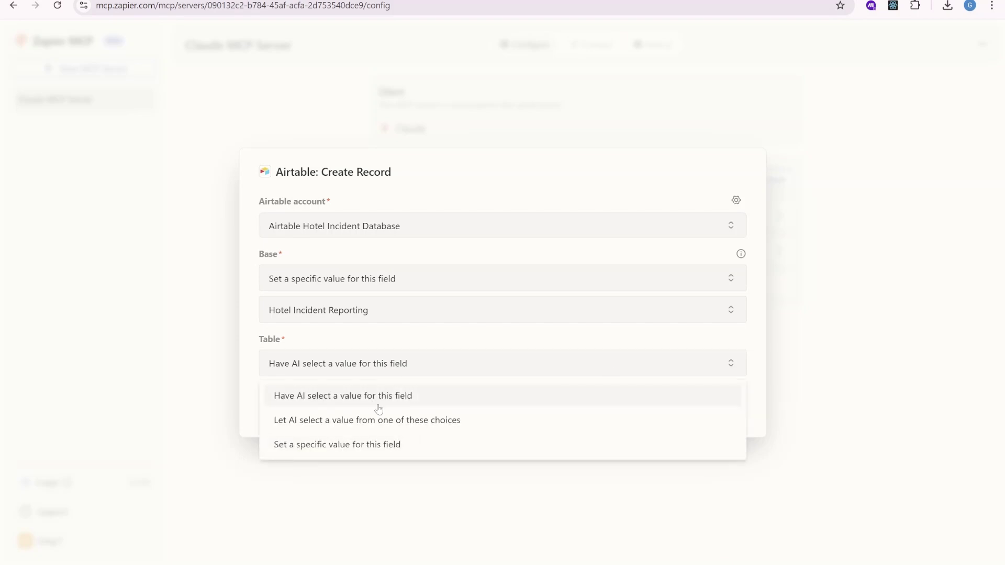
left_click(359, 429)
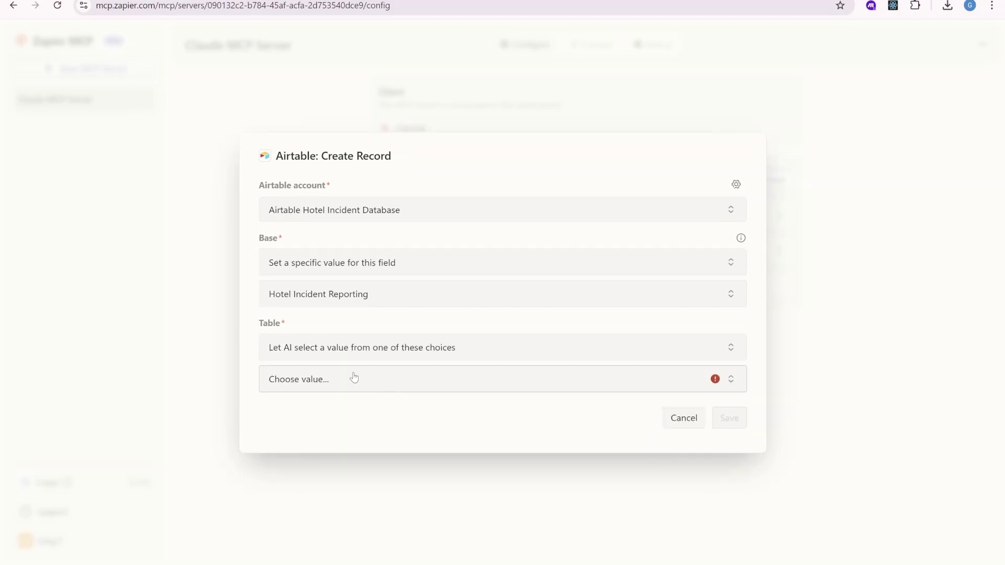
left_click(334, 386)
left_click(306, 245)
left_click(319, 281)
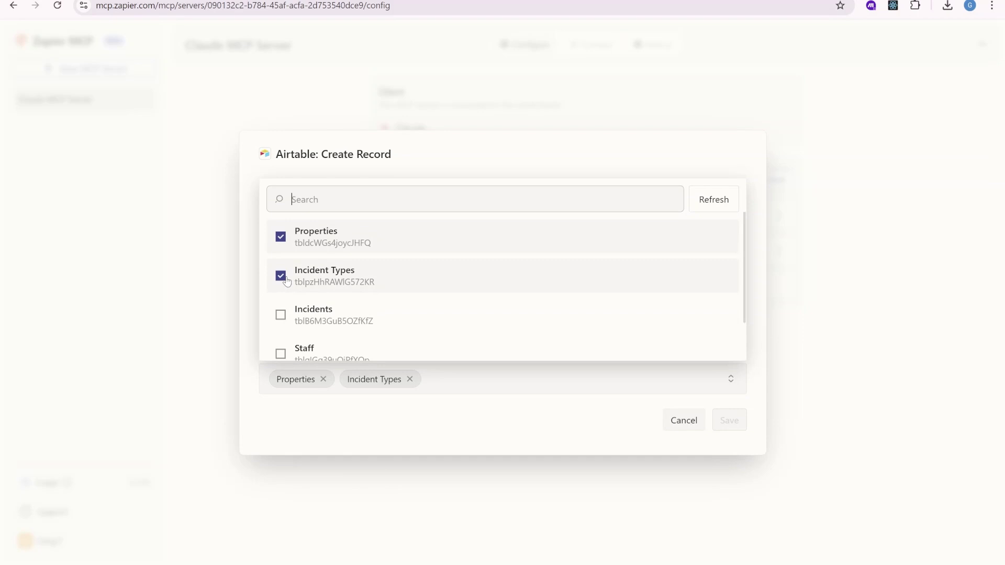
left_click(335, 318)
scroll(336, 319, "down", 1)
left_click(321, 302)
left_click(346, 330)
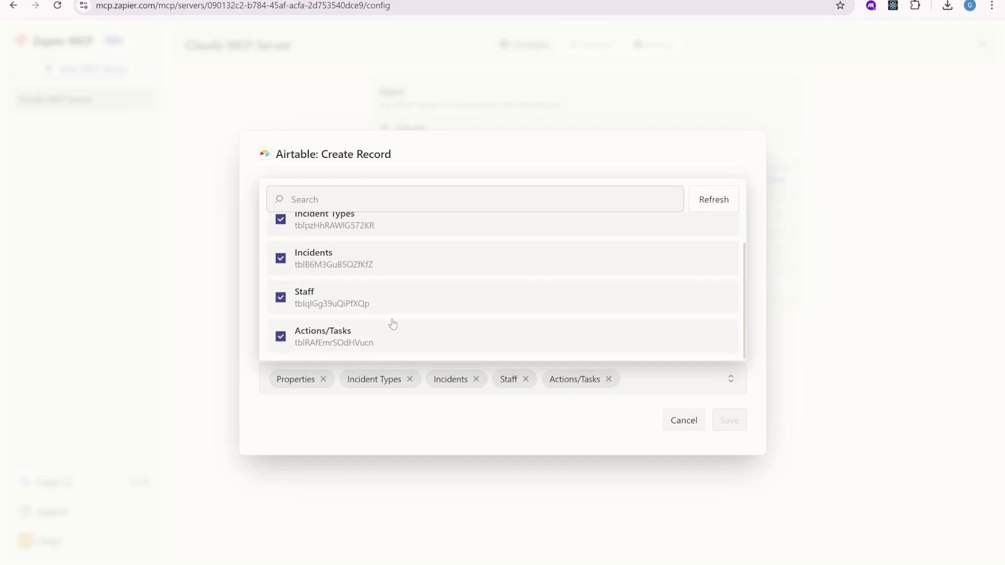
left_click(704, 420)
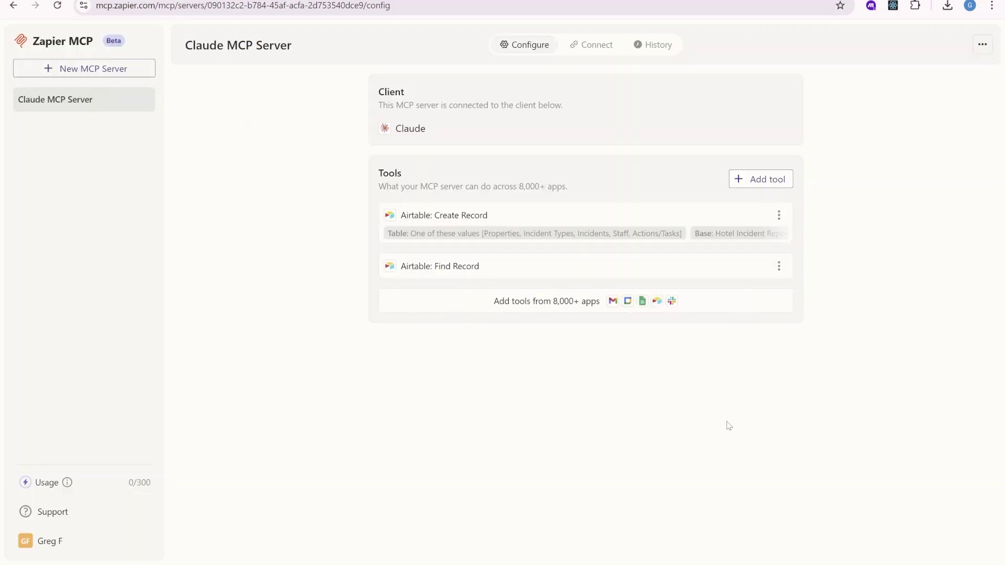
Step: Set the Find Record tool's Base to the fixed value Hotel Incident Reporting
left_click(779, 266)
left_click(732, 339)
left_click(376, 198)
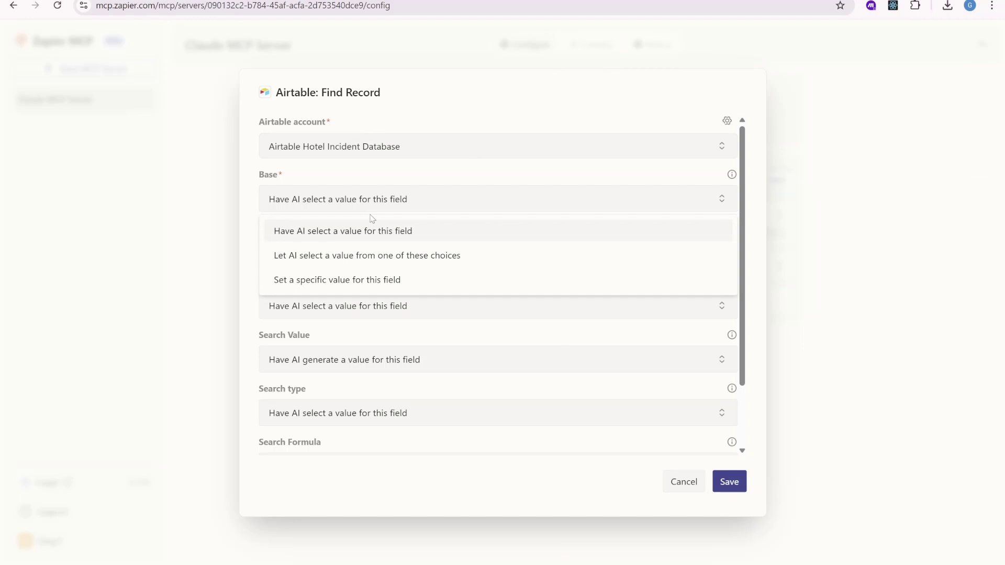
left_click(350, 279)
left_click(384, 230)
left_click(361, 298)
Step: Let AI select the Table, ticking Properties, Incident Types and Incidents
left_click(435, 287)
left_click(338, 365)
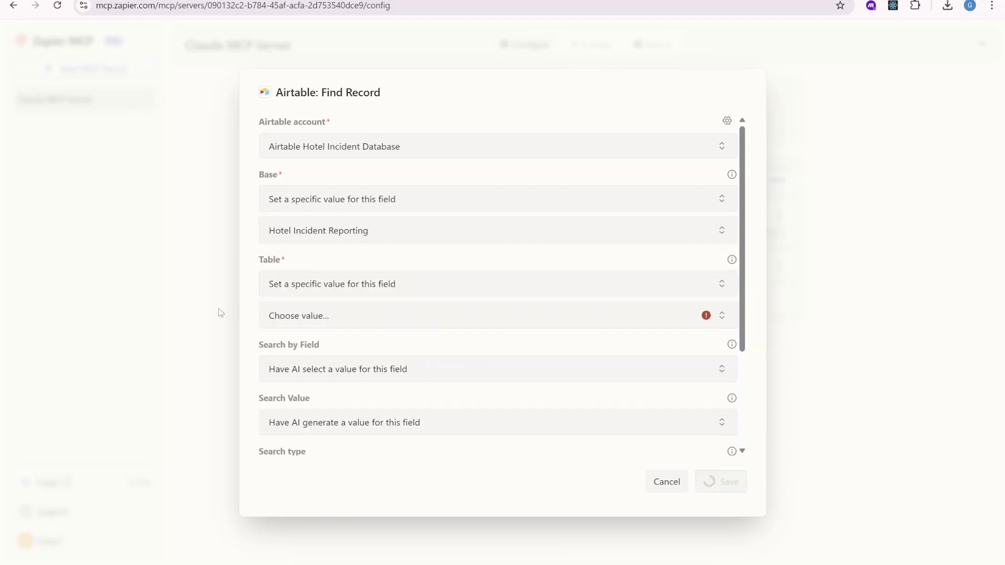
left_click(334, 315)
left_click(369, 284)
left_click(338, 341)
left_click(322, 316)
left_click(280, 390)
left_click(280, 428)
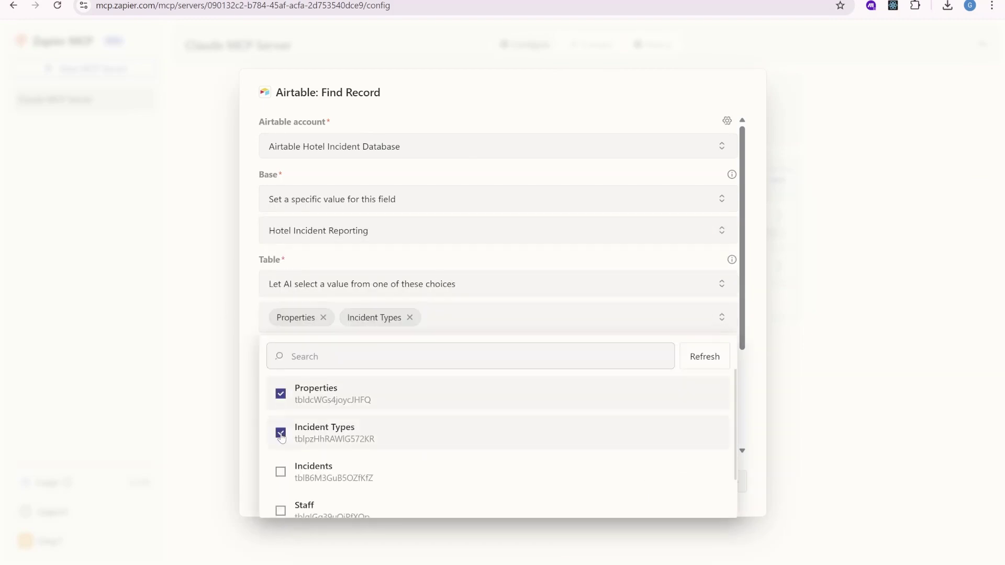
scroll(291, 471, "down", 1)
Step: Add Staff and Actions/Tasks to the table choices and save Find Record
left_click(280, 471)
scroll(290, 471, "down", 1)
left_click(281, 449)
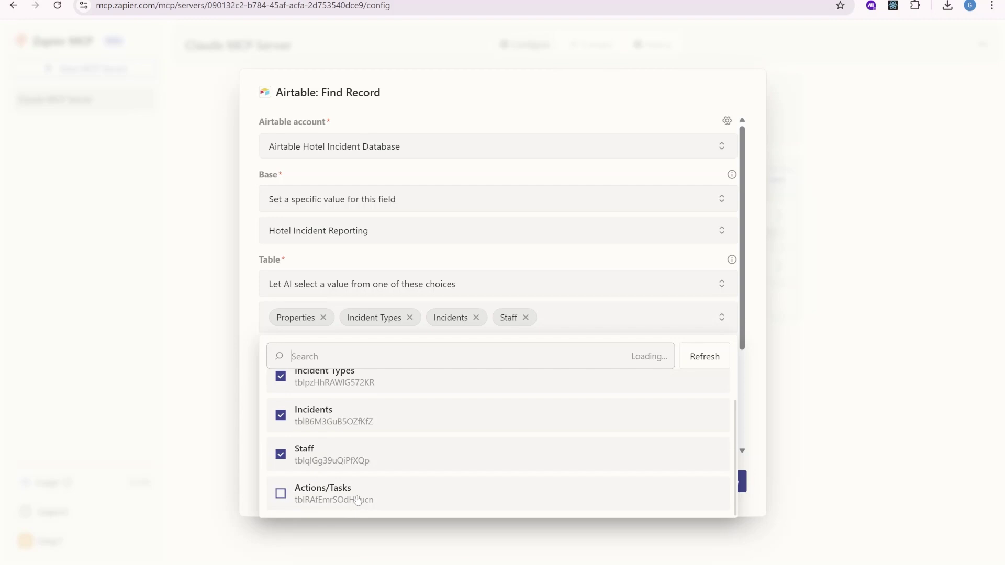
left_click(281, 493)
left_click(704, 321)
scroll(594, 393, "down", 2)
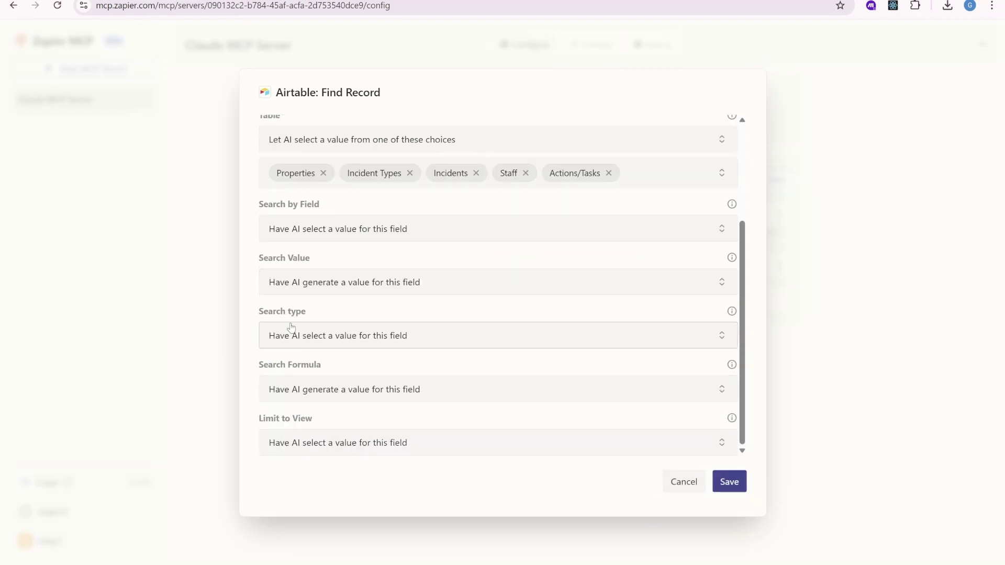
left_click(728, 481)
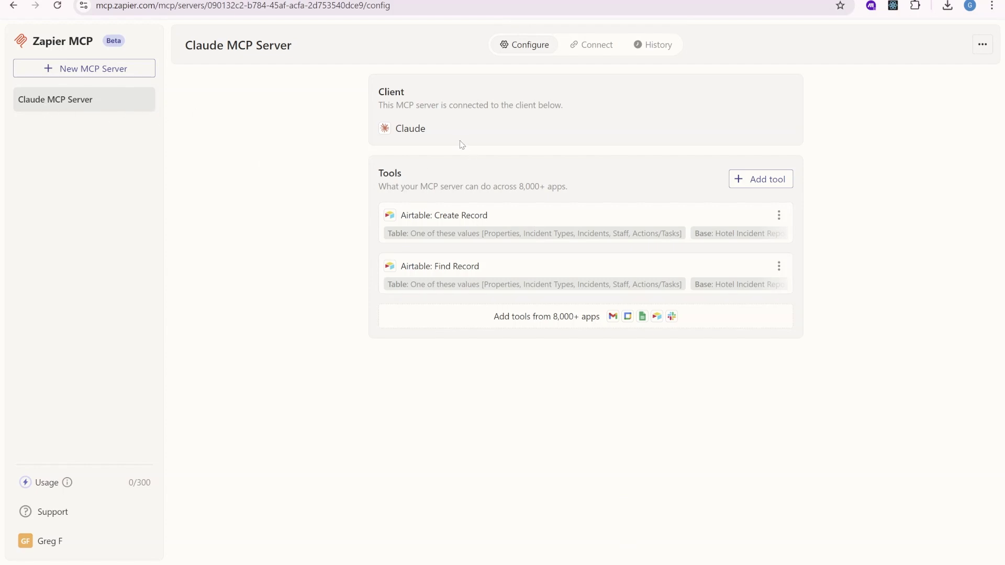
Step: Show the Connect tab's Claude instructions and select the server's Integration URL
left_click(595, 47)
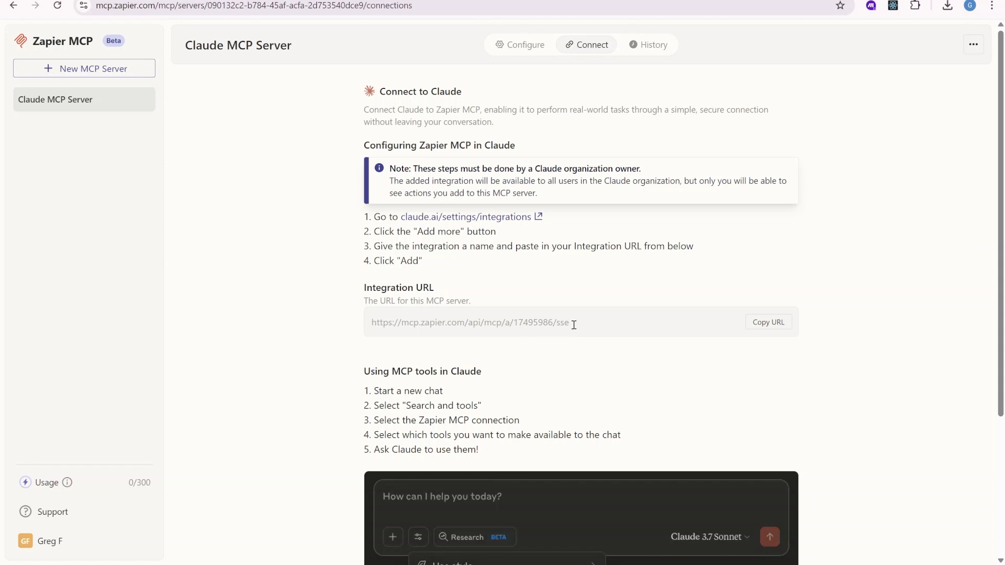
left_click_drag(589, 326, 364, 331)
key("ctrl+c")
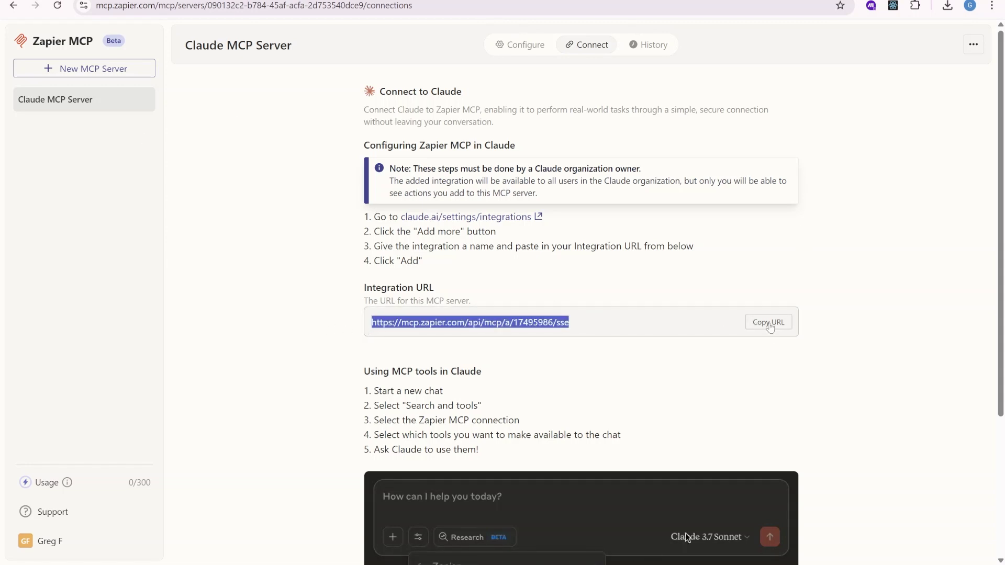
scroll(824, 341, "down", 3)
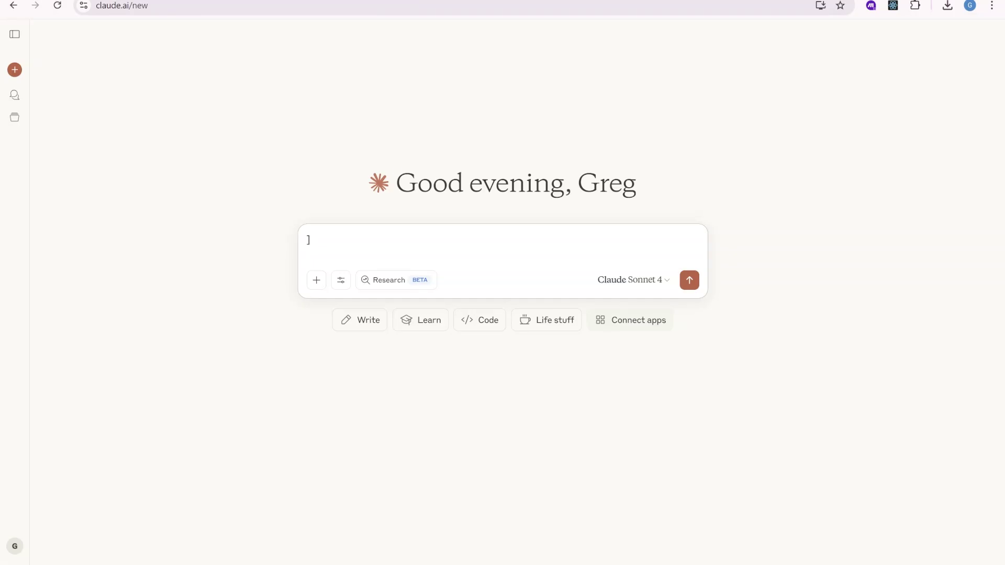
Step: Add a 'Zapier Airtable MCP serve' integration using the pasted URL, then connect it
left_click(340, 281)
left_click(386, 486)
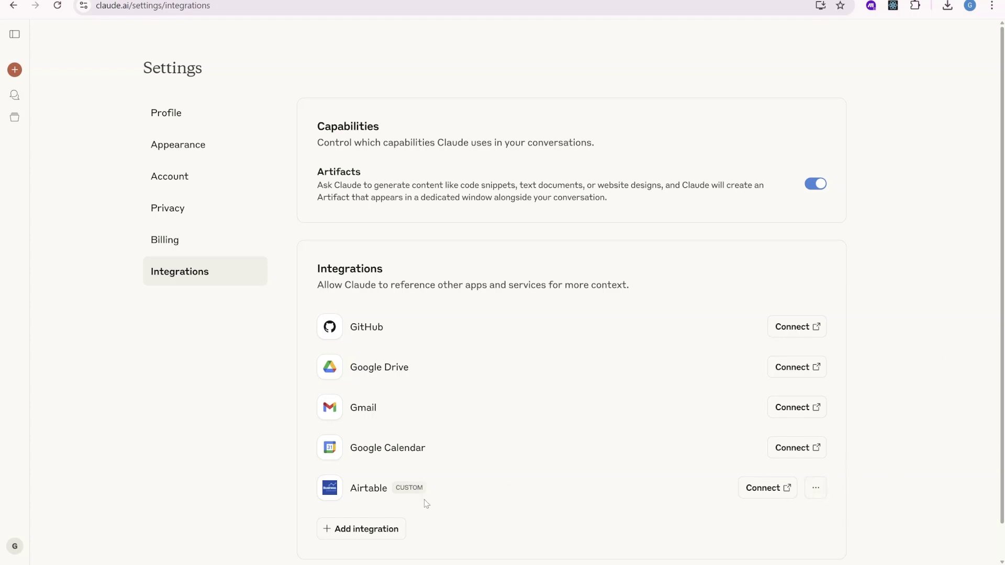
left_click(381, 529)
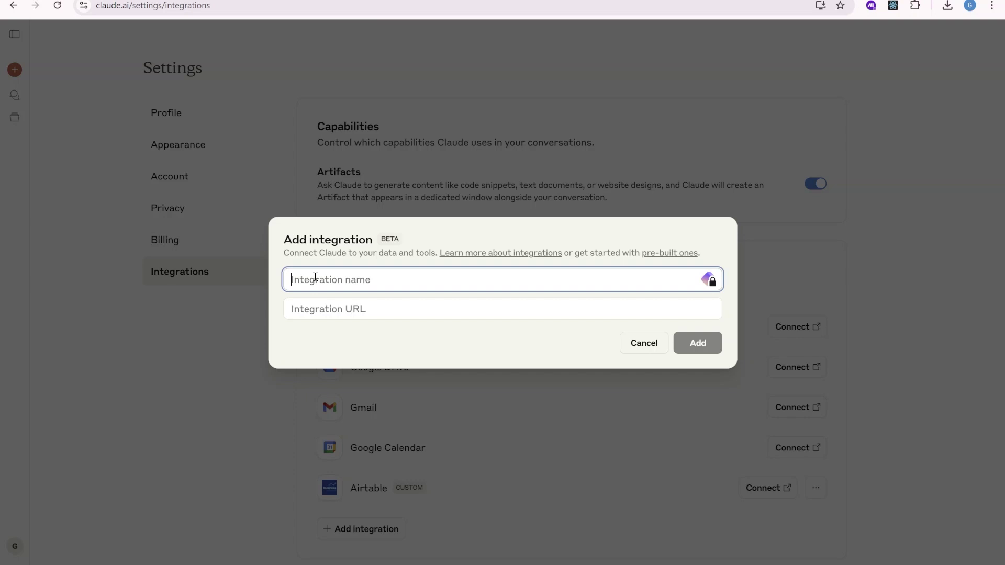
type("Zapier Airtable MCP serve")
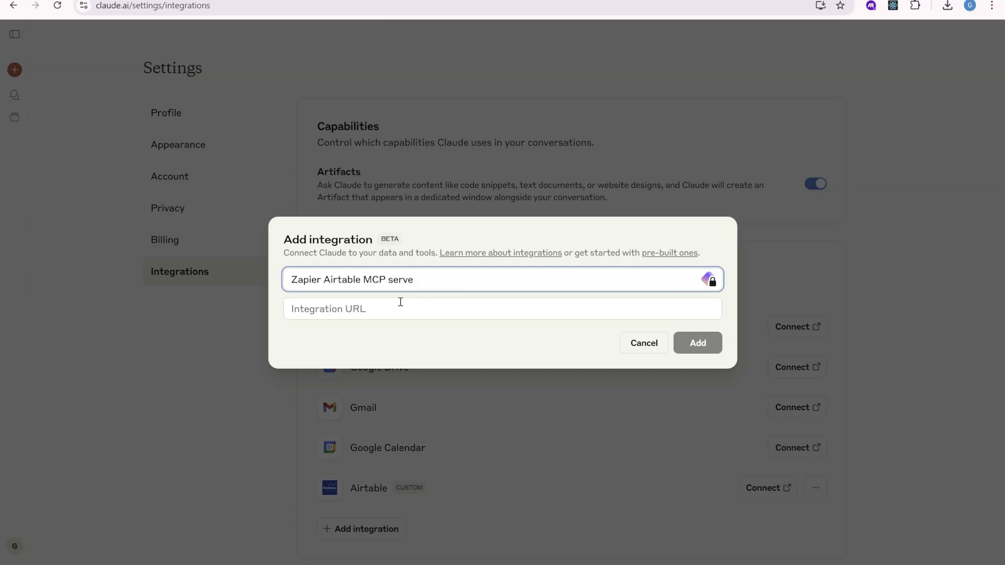
left_click(401, 304)
key("ctrl+v")
left_click(707, 390)
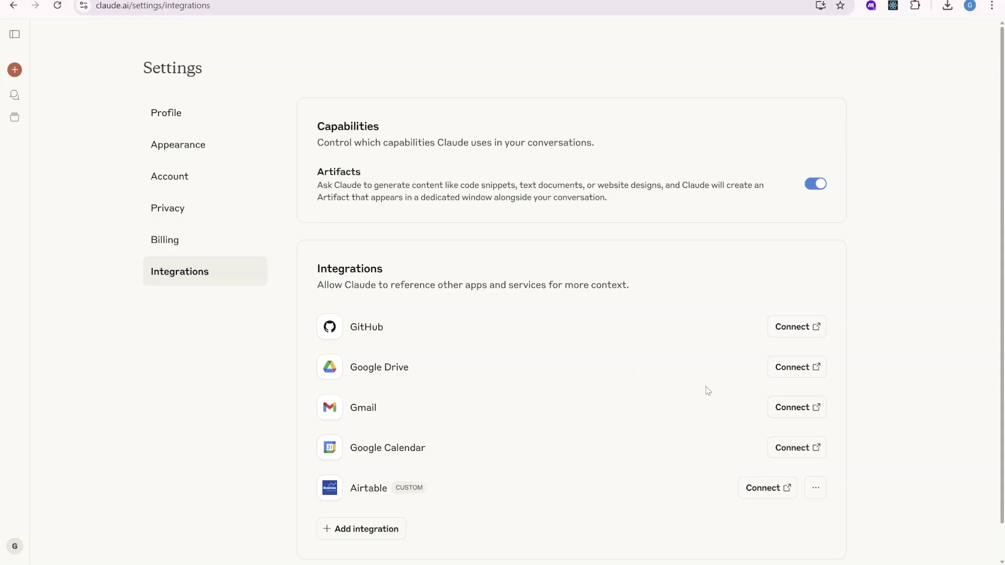
left_click_drag(373, 489, 473, 489)
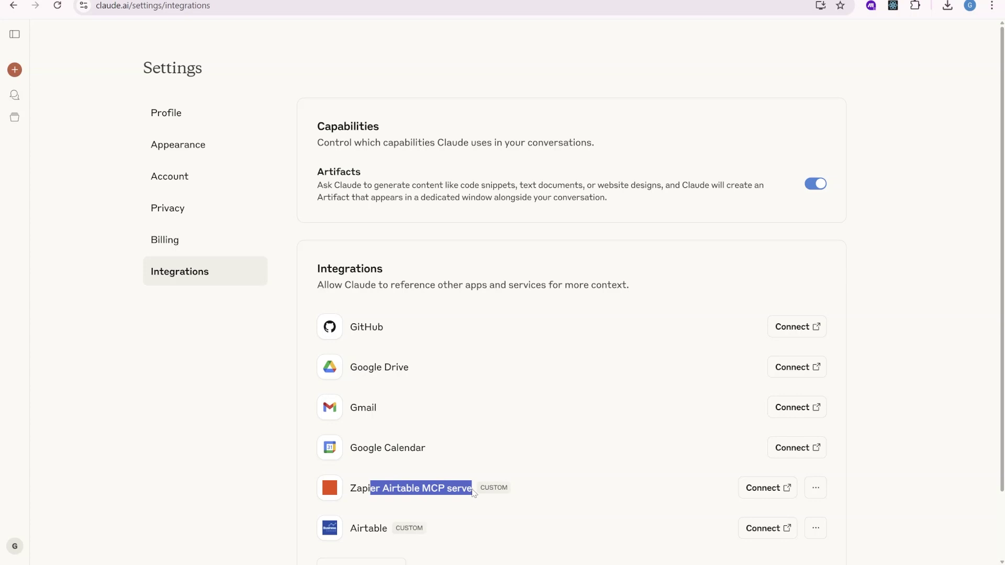
left_click(768, 488)
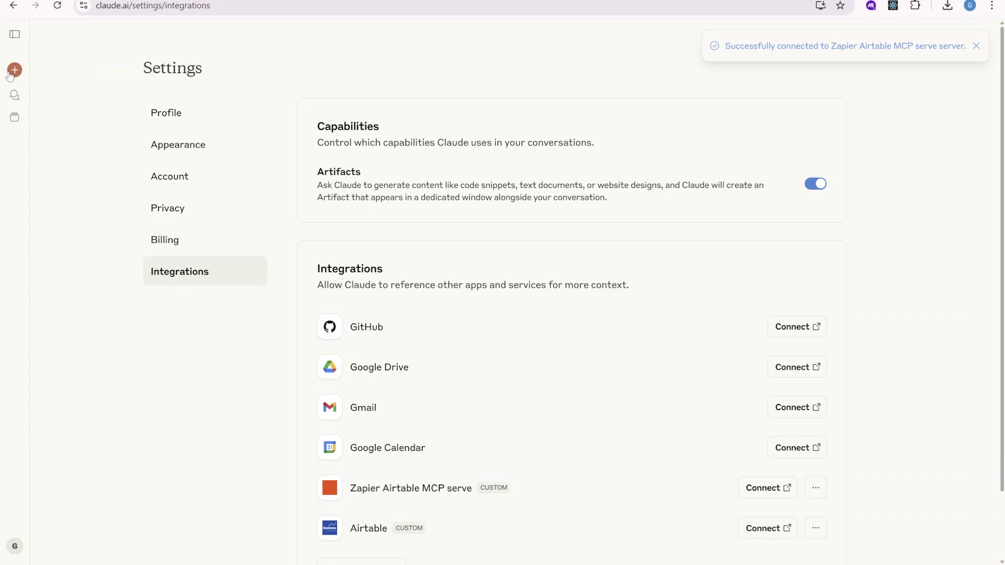
Step: Start a new chat and check the Zapier Airtable server's tool toggles
left_click(14, 69)
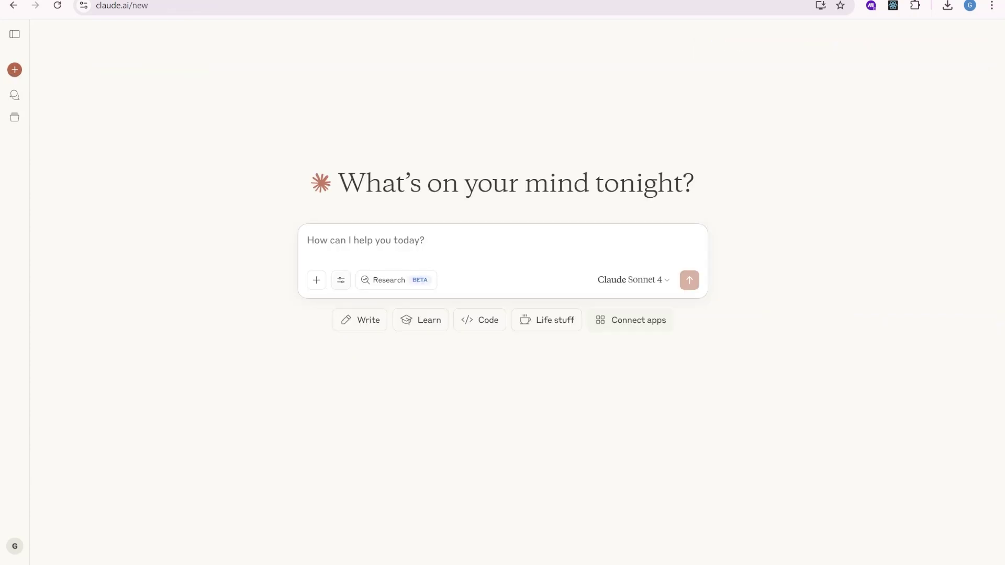
left_click(340, 280)
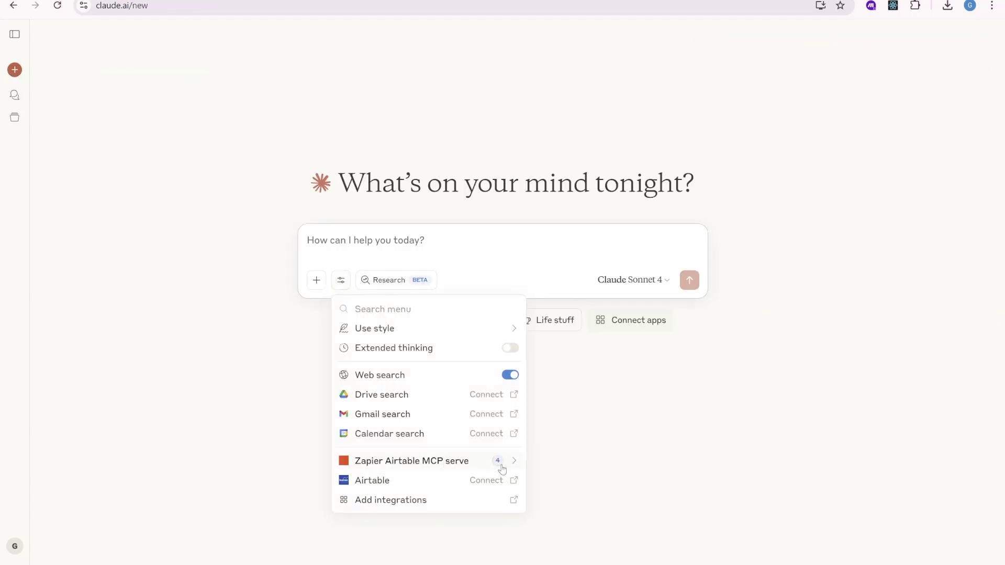
left_click(511, 463)
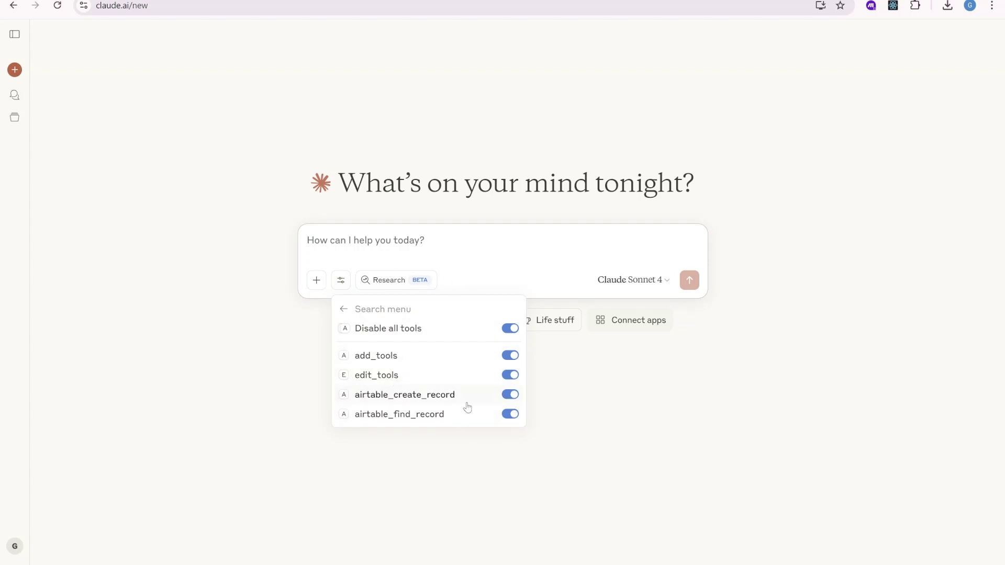
Step: Ask Claude which hotel incidents occurred last week, using the Airtable data
left_click(318, 253)
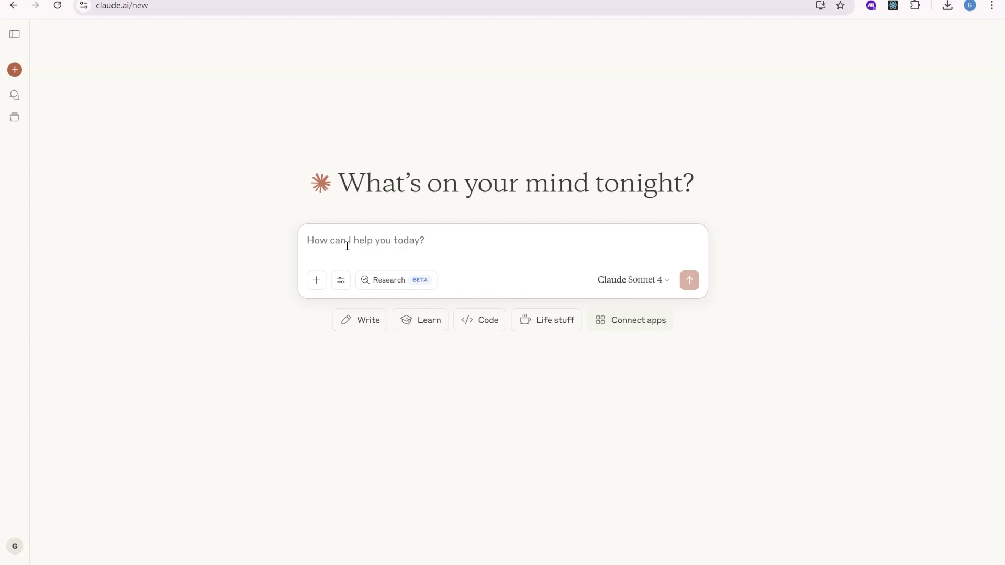
type("What are the  most r")
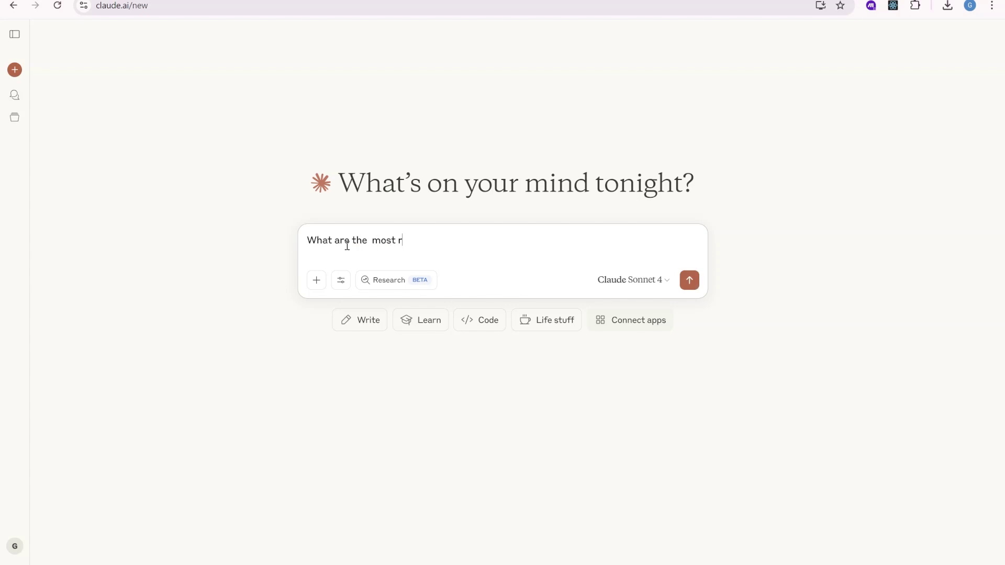
type("cidents")
type(" that happen in our hotels in the last week?")
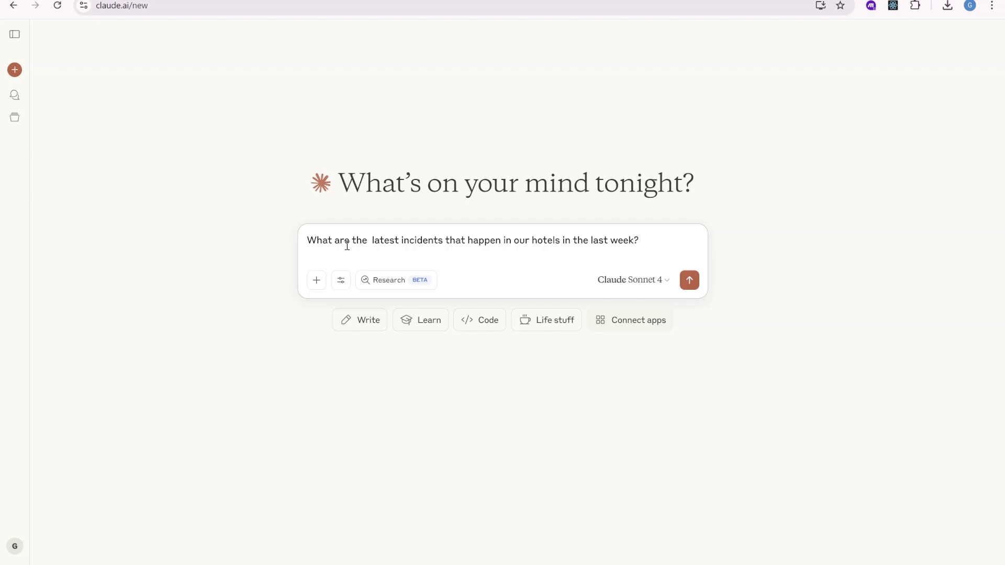
type("You have acc")
type("ess to the")
type("irtable")
key("Return")
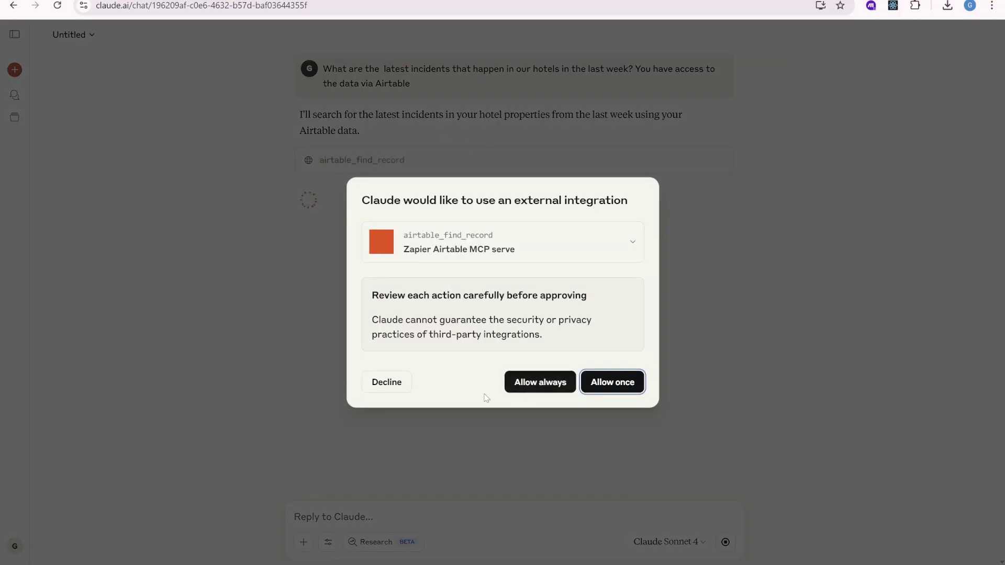
Step: Review the airtable_find_record request's date formula, then allow Claude to search Airtable
left_click(594, 246)
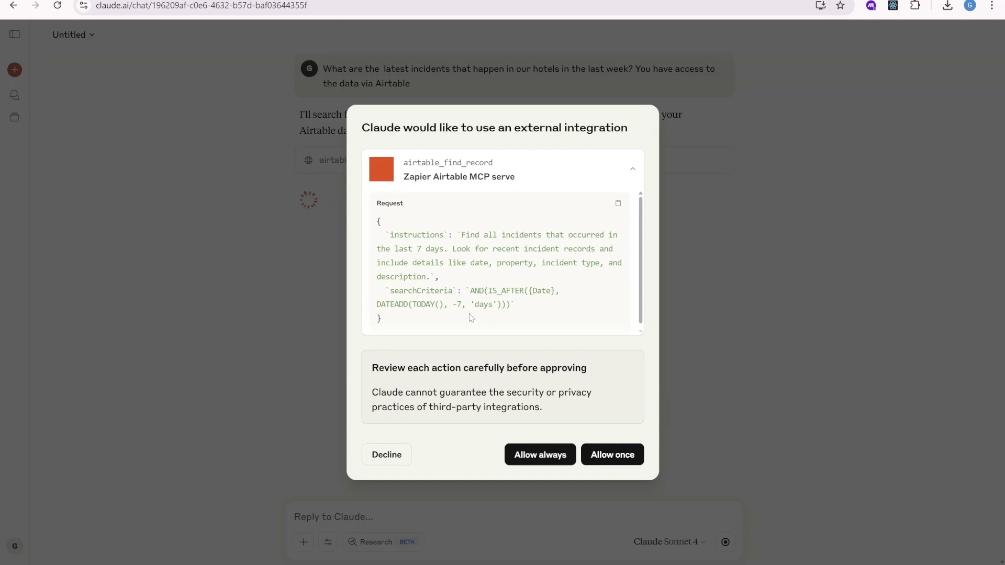
left_click_drag(545, 305, 360, 225)
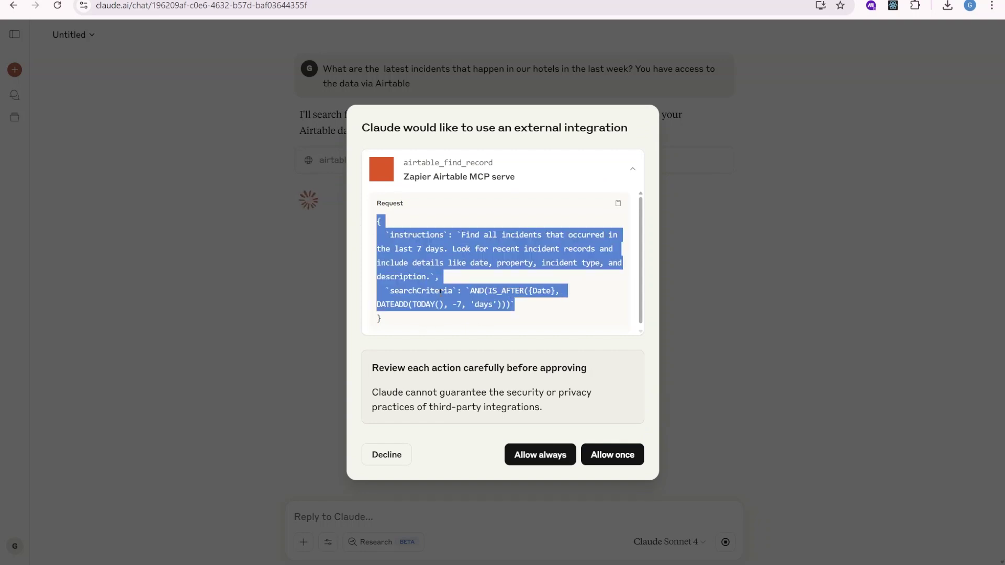
left_click(469, 293)
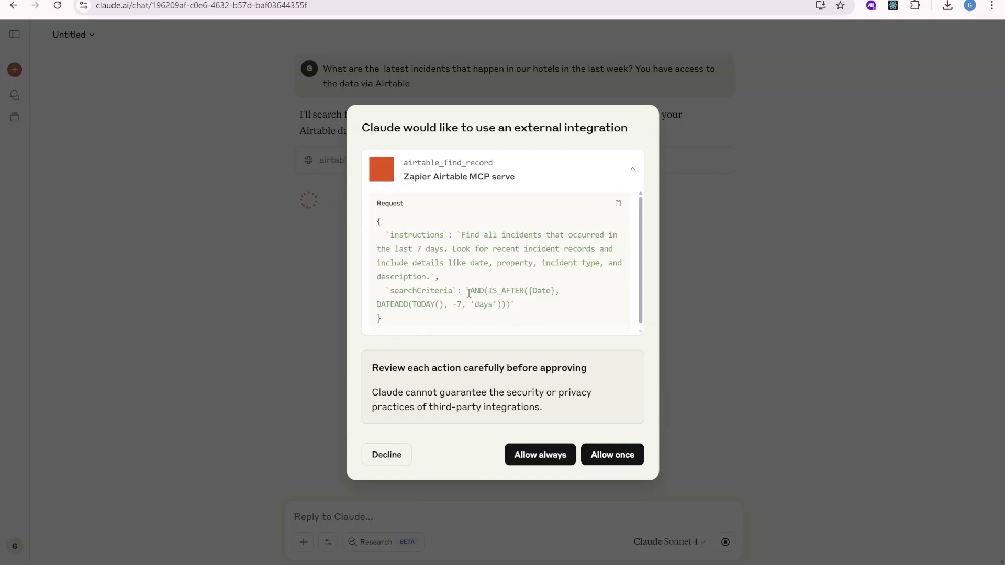
mouse_move(470, 292)
left_mouse_down()
mouse_move(523, 292)
mouse_move(503, 305)
left_mouse_up()
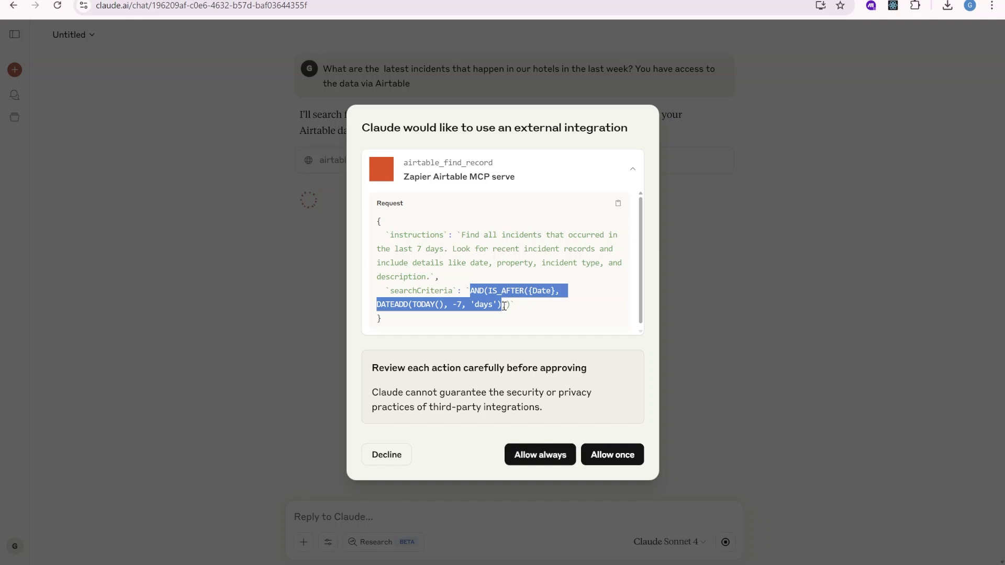
left_click(541, 291)
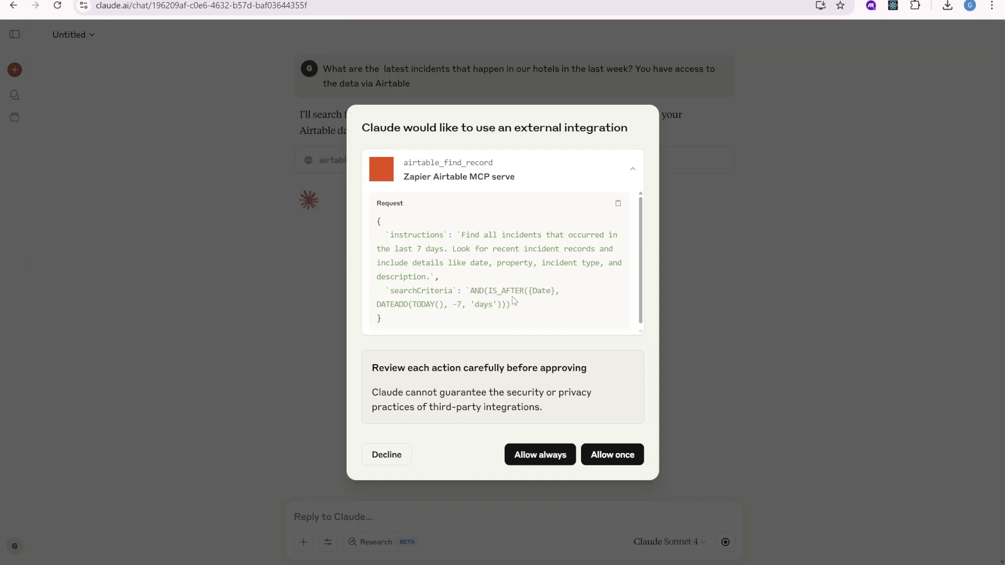
left_click(543, 458)
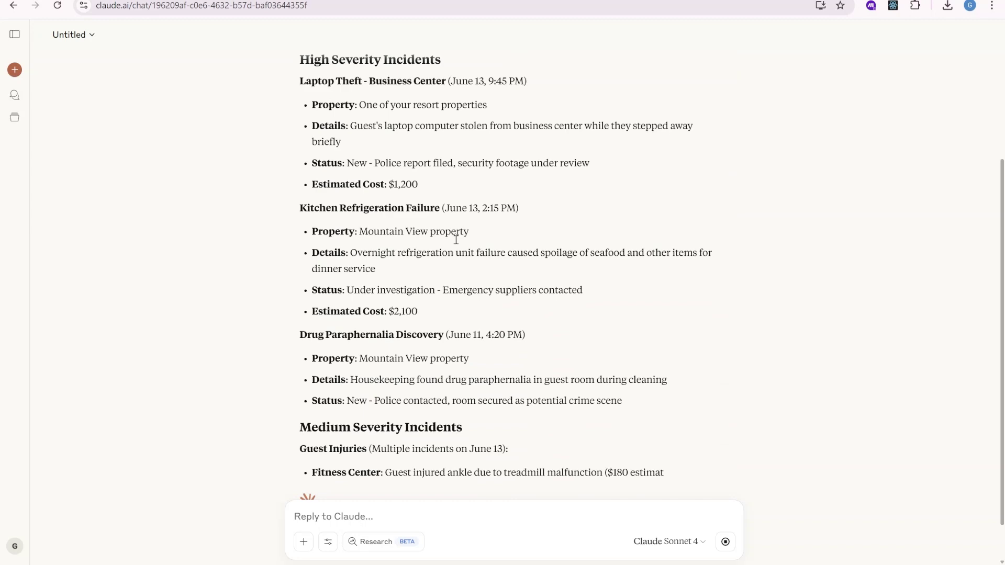
scroll(449, 263, "up", 2)
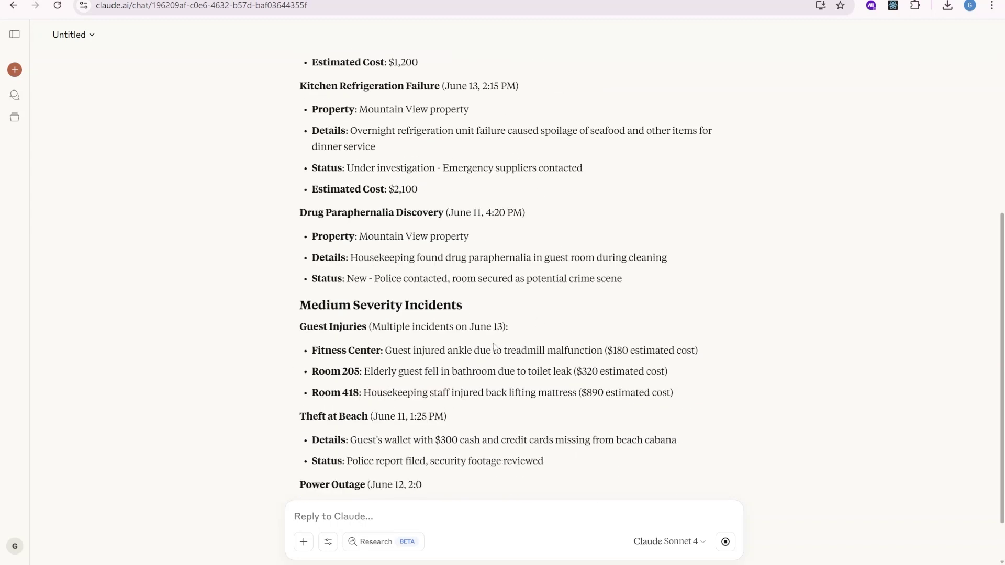
scroll(481, 218, "up", 2)
scroll(482, 218, "up", 2)
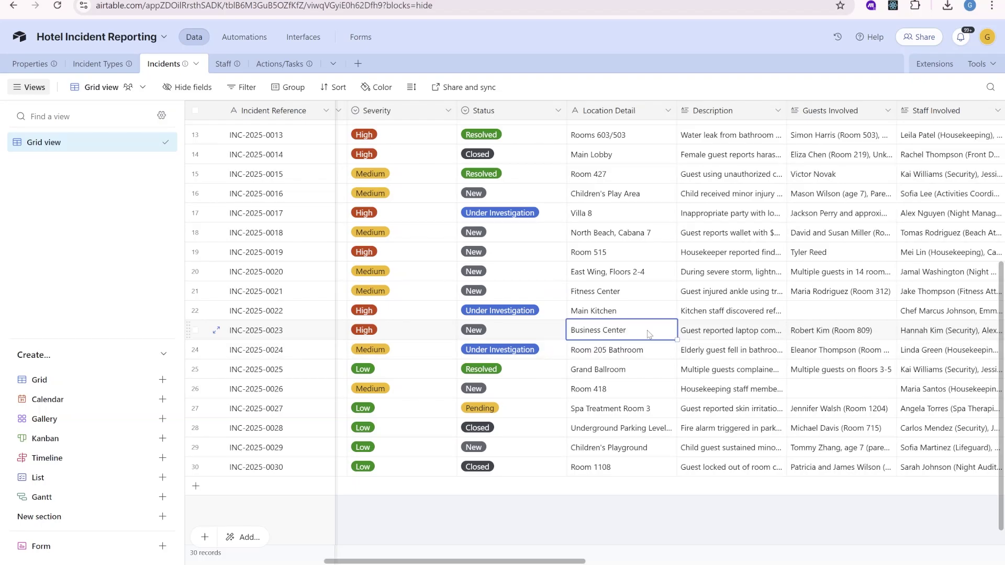
Step: Read the laptop theft and kitchen refrigeration failure descriptions in Airtable's Incidents table
left_click(316, 337)
left_click(729, 329)
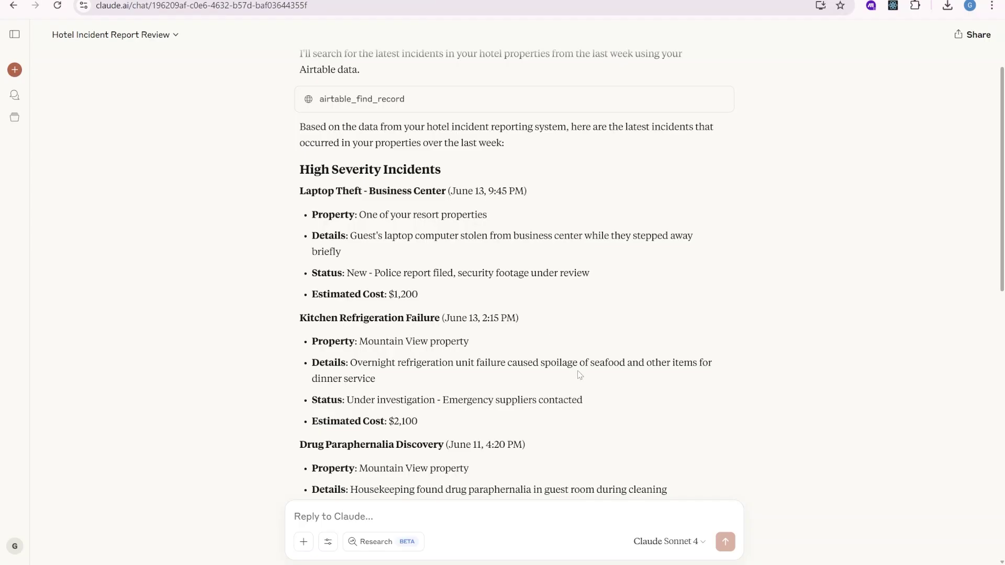
scroll(358, 266, "down", 1)
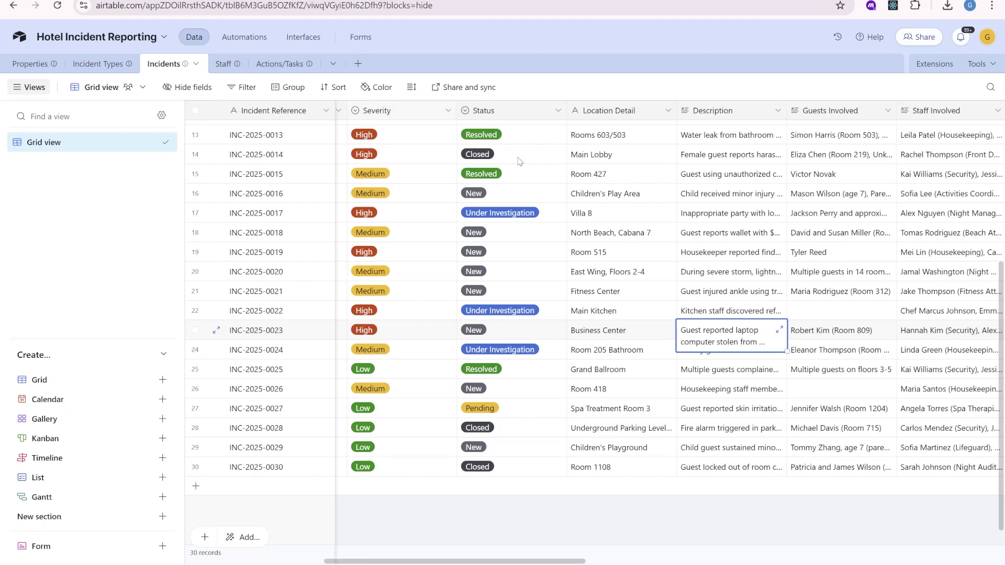
left_click(737, 311)
left_click(778, 310)
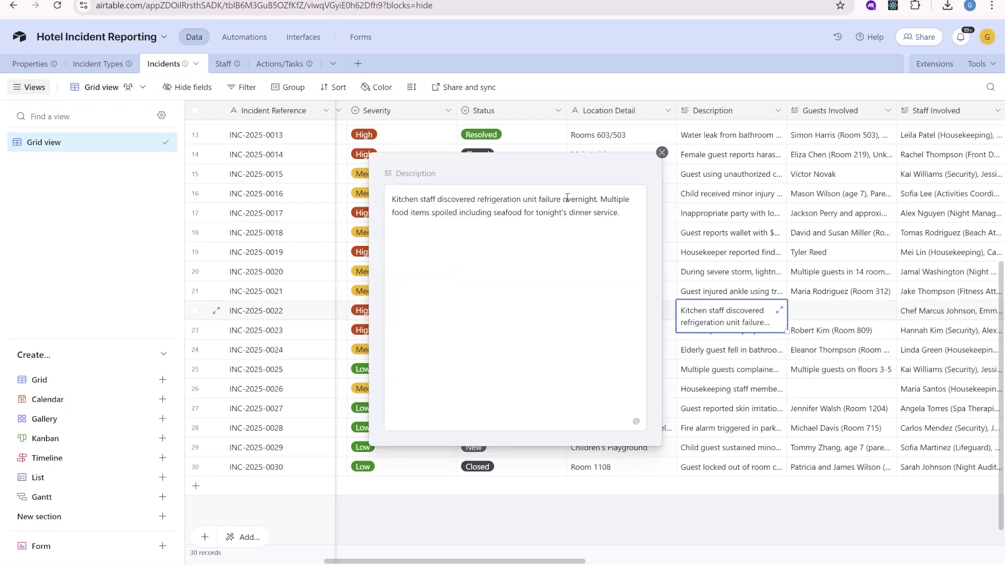
left_click_drag(621, 281, 380, 192)
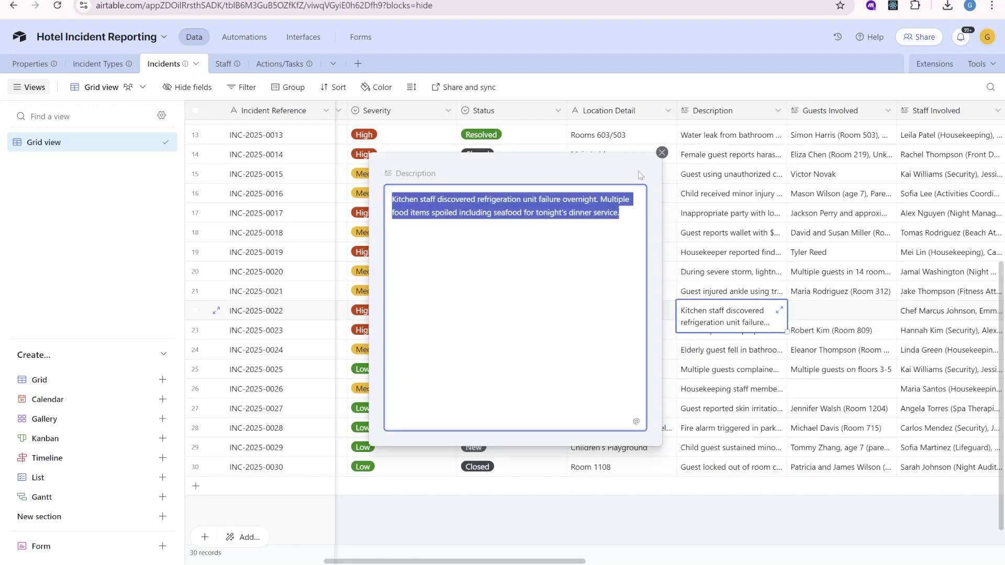
left_click(660, 152)
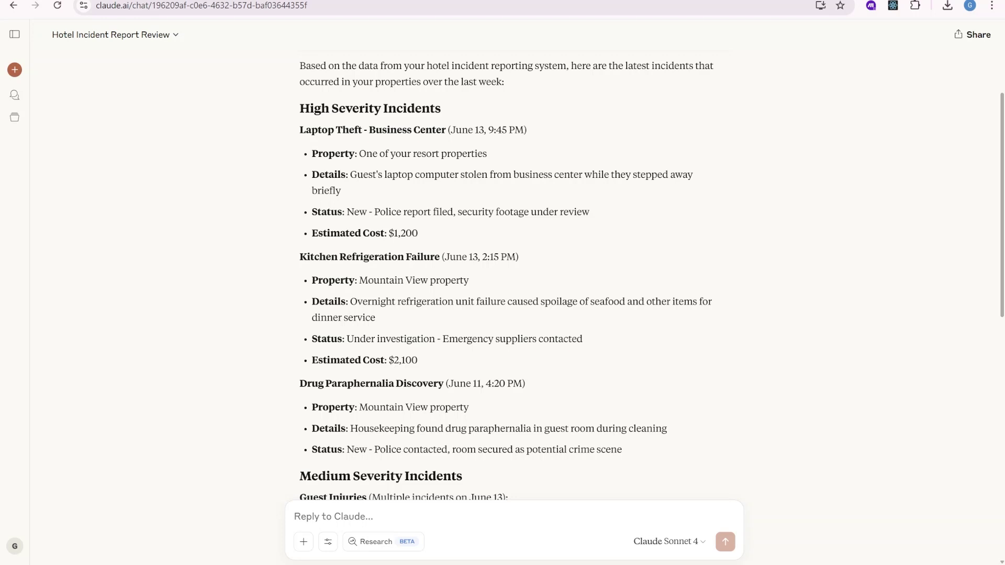
scroll(384, 233, "down", 2)
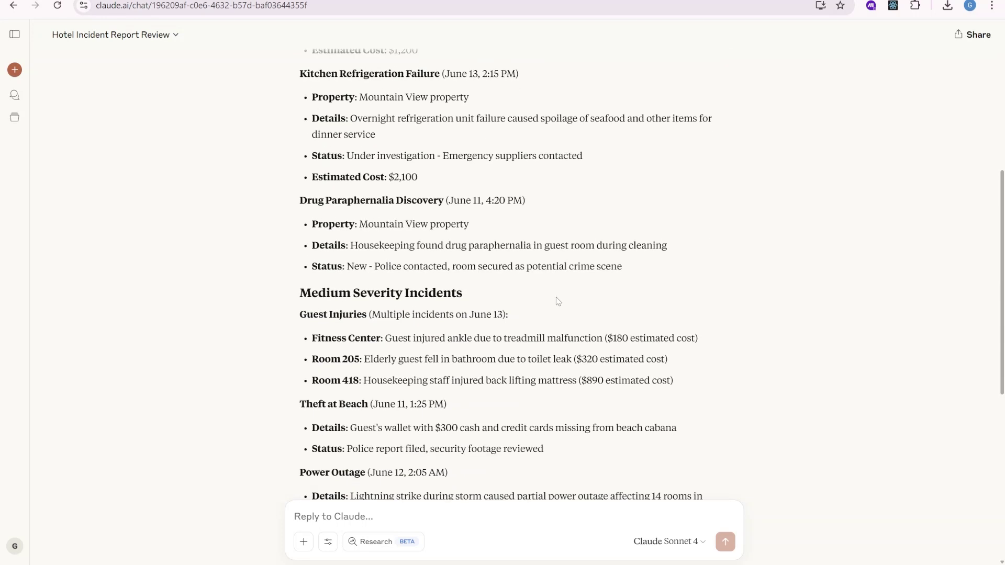
Step: Copy 'Room 205' from Claude's reply, find its Airtable record, and return to Claude
mouse_move(357, 359)
left_mouse_down()
mouse_move(322, 362)
mouse_move(375, 360)
left_mouse_up()
left_click(312, 363)
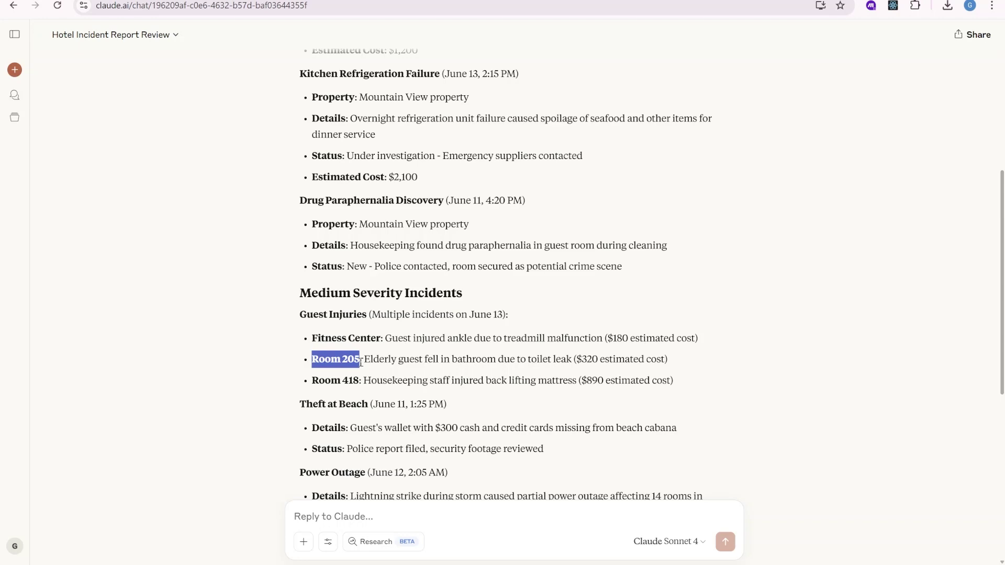
key("alt+Tab")
key("ctrl+f")
type("Room 205")
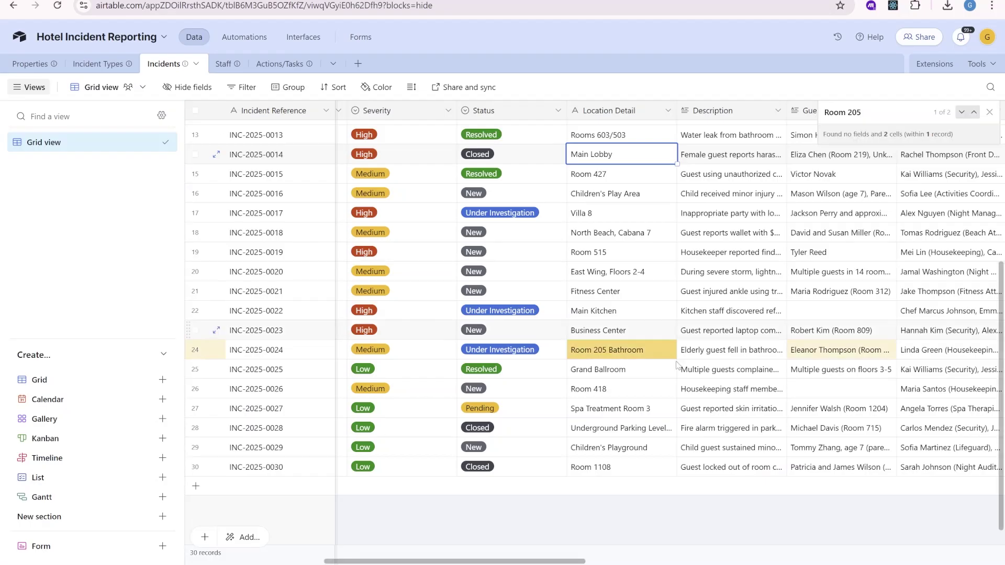
left_click(637, 390)
key("alt+Tab")
scroll(440, 396, "down", 3)
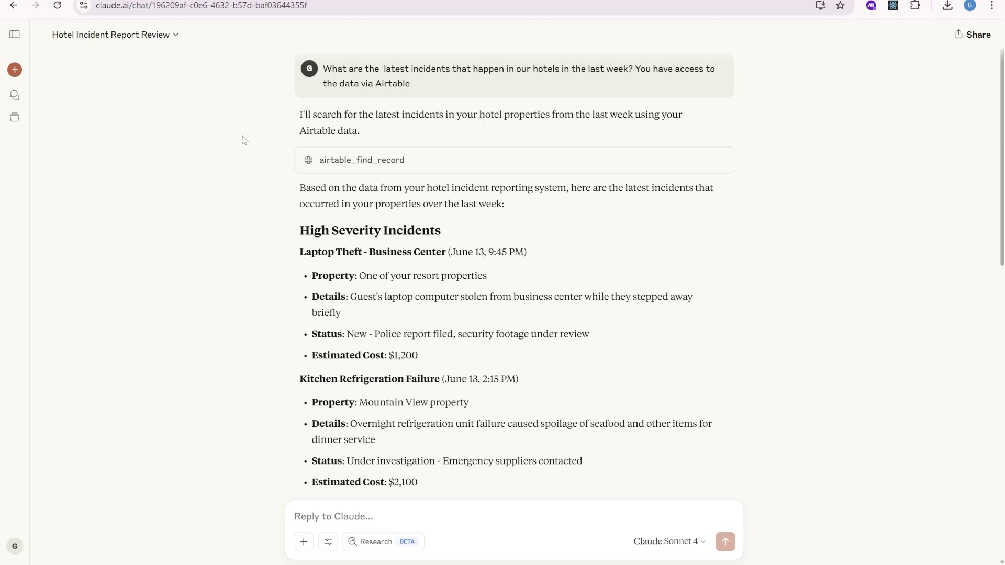
Step: Read through Claude's Key Trends & Concerns section, then clear the highlight
left_click_drag(449, 297, 208, 236)
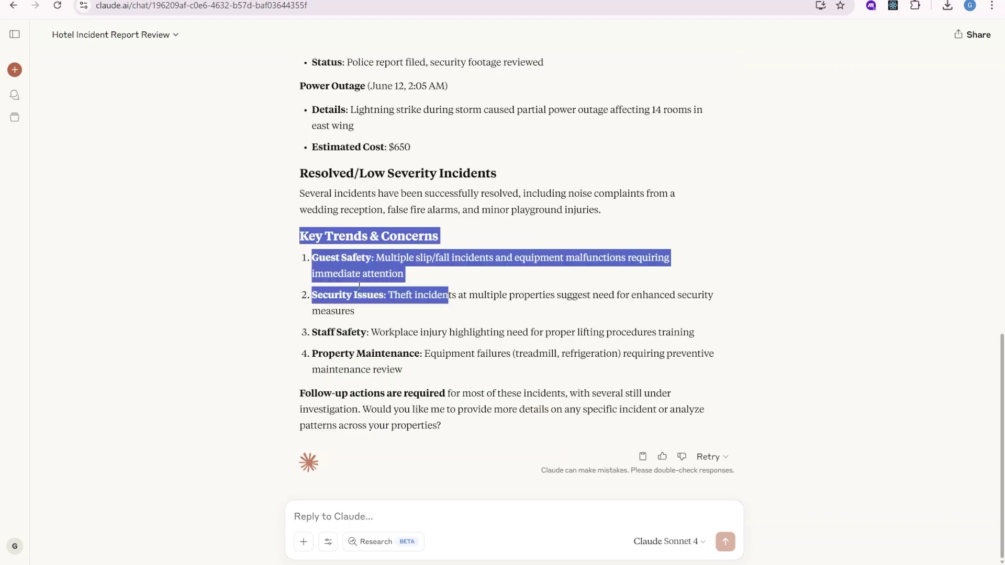
left_click(353, 271)
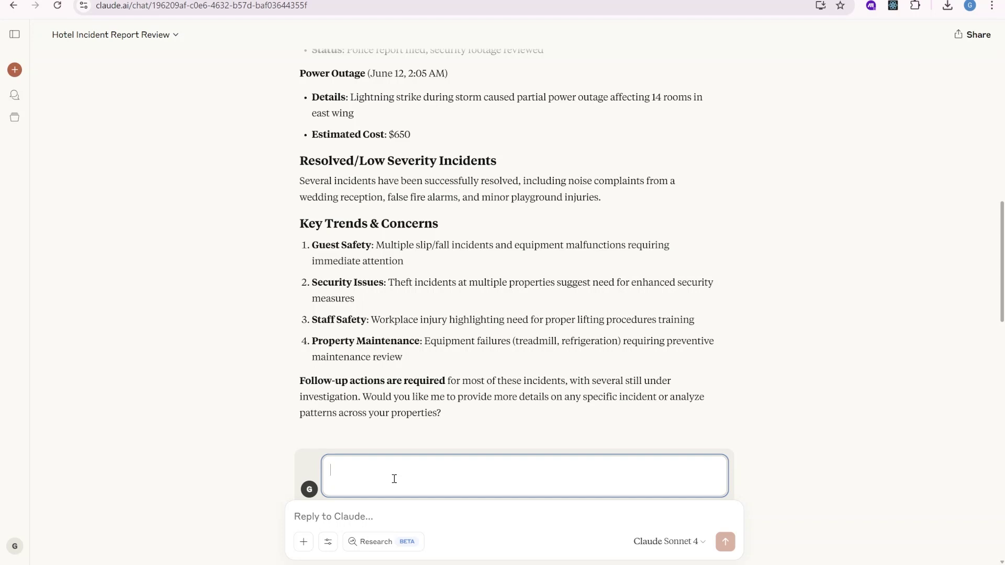
type("Can you make a dashboard showing")
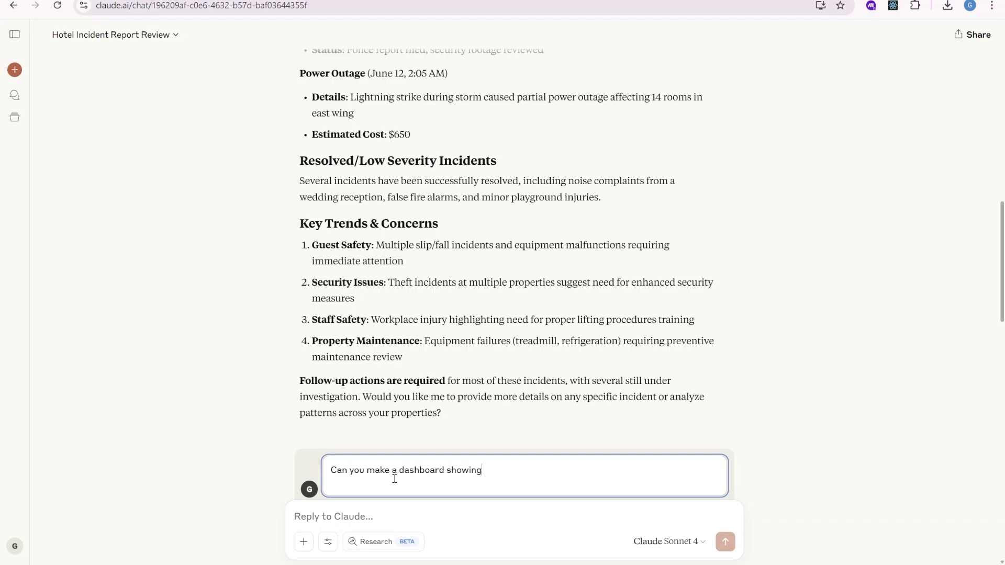
type(" safety trend at our hotels?")
Step: Send Claude the request for a Hotel Safety Dashboard built from the incident findings
key("Return")
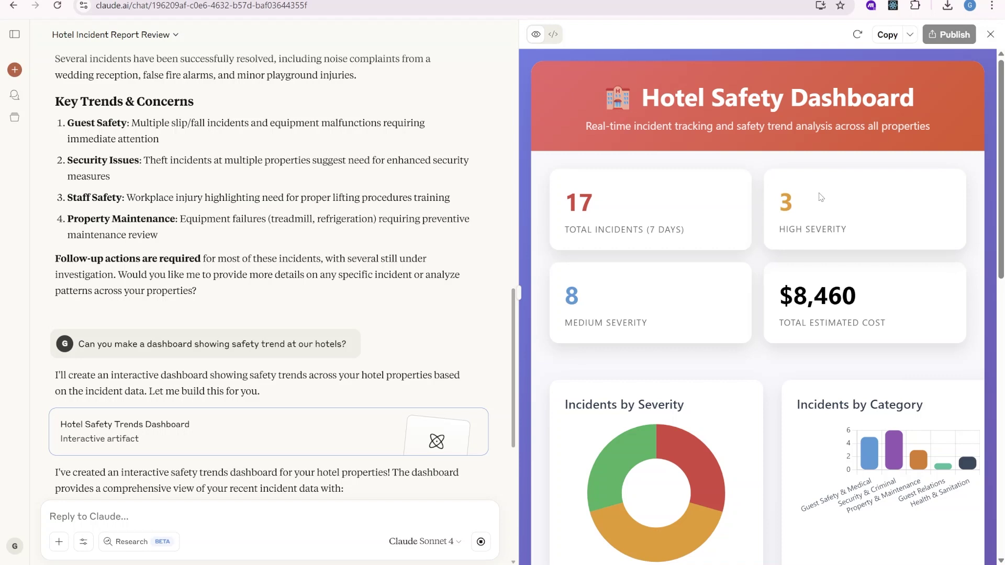
scroll(728, 308, "down", 2)
scroll(729, 309, "down", 3)
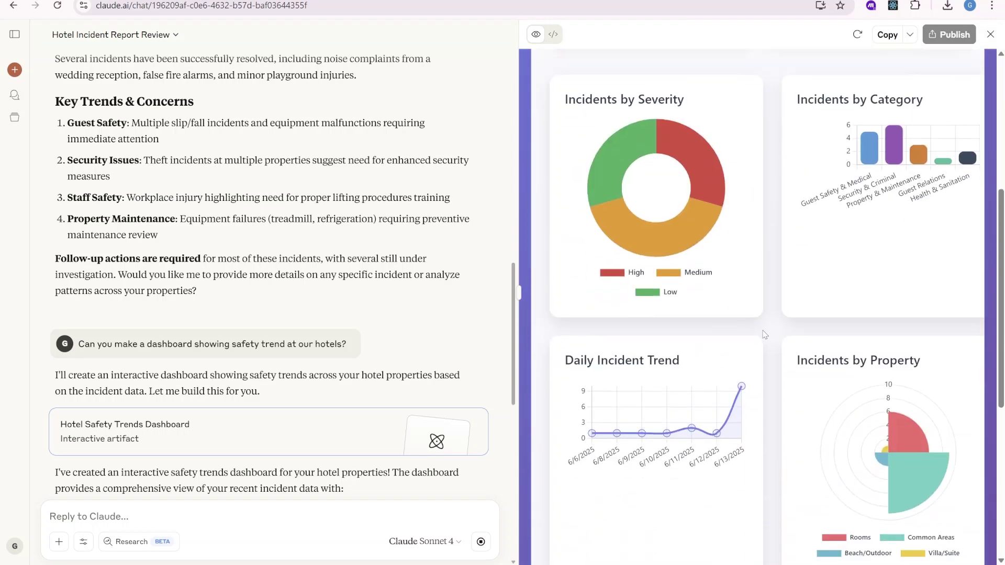
scroll(734, 424, "down", 5)
scroll(734, 424, "right", 1)
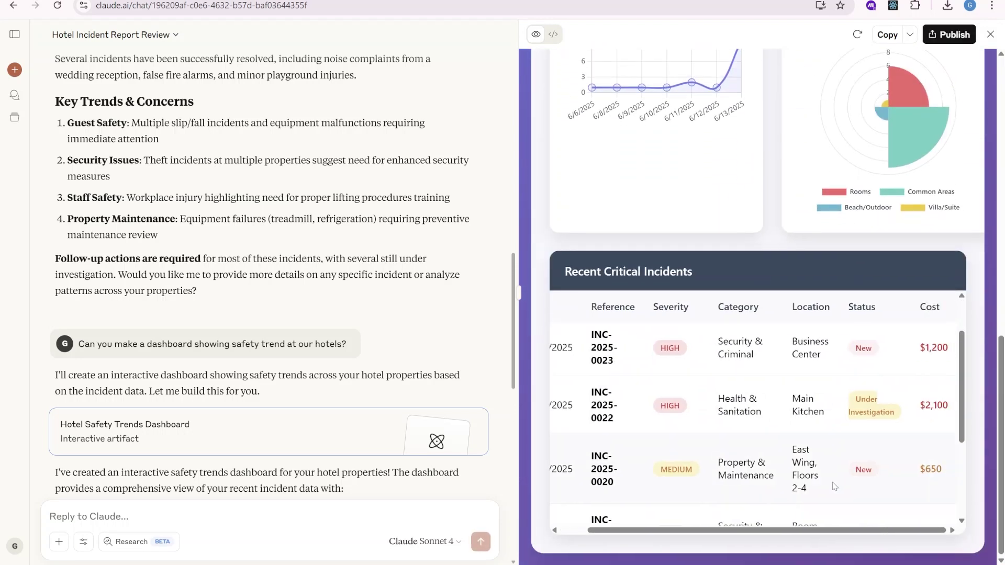
left_click_drag(518, 312, 487, 311)
scroll(944, 187, "up", 3)
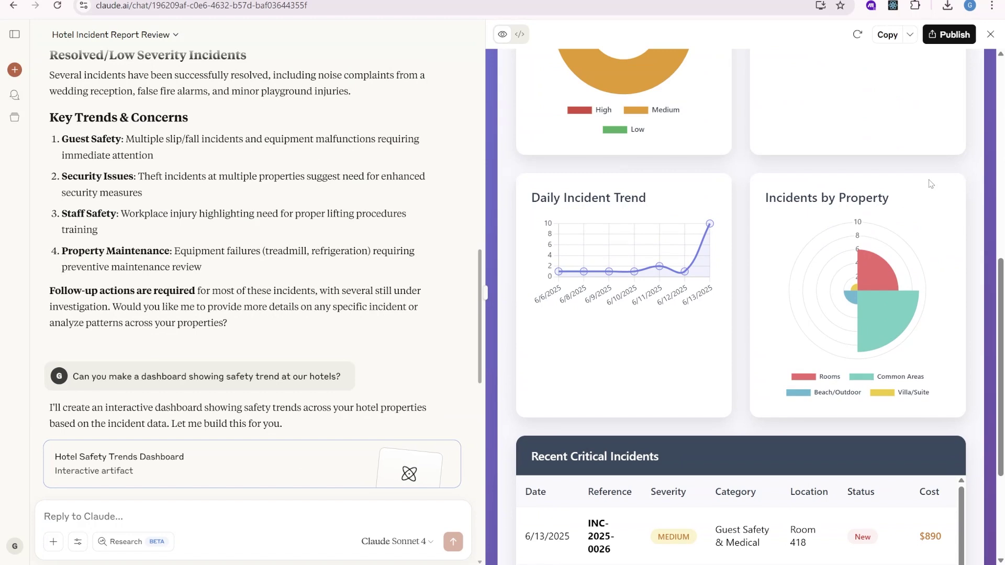
scroll(675, 233, "up", 5)
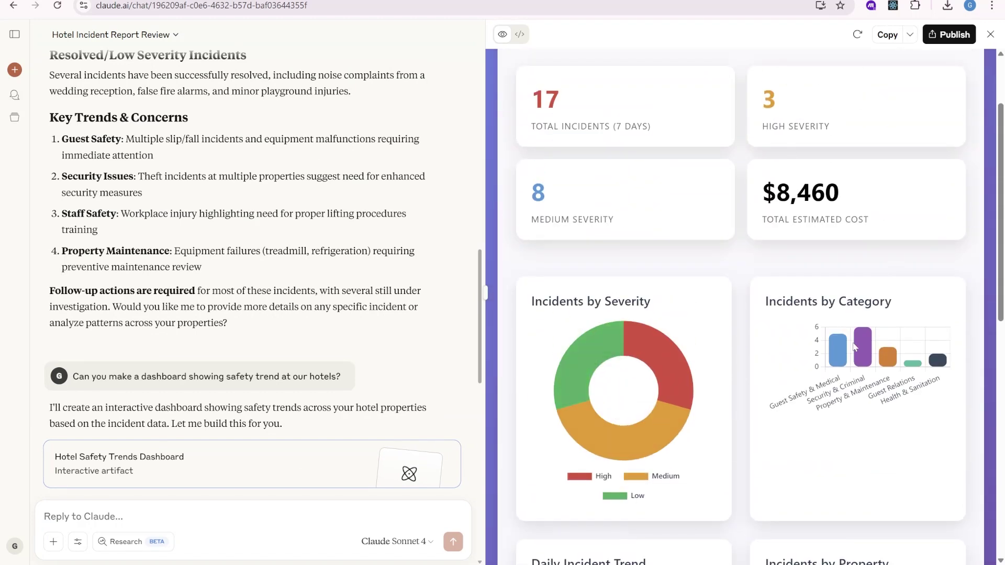
left_click_drag(484, 294, 287, 292)
scroll(611, 296, "up", 2)
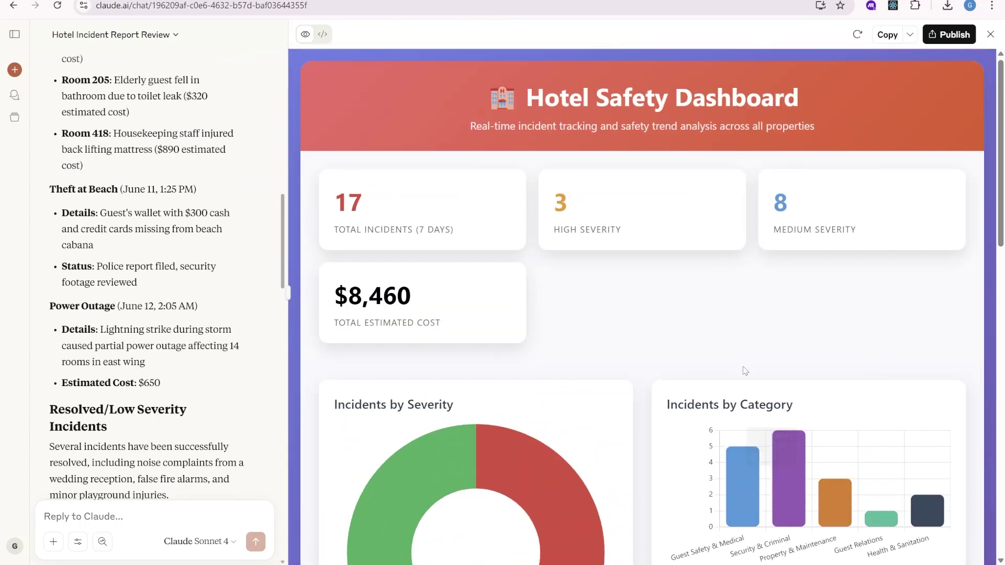
scroll(661, 331, "down", 4)
scroll(581, 287, "down", 2)
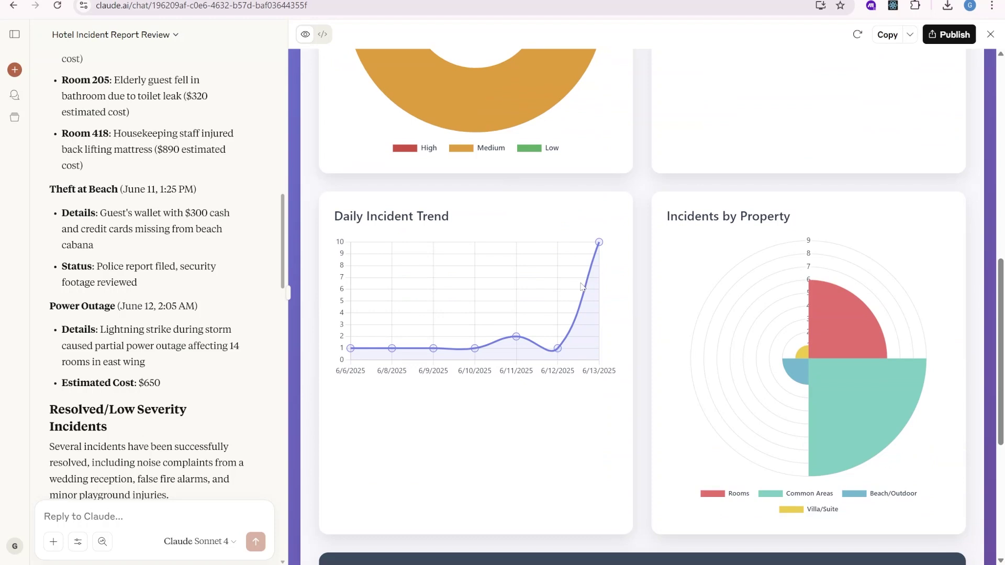
scroll(609, 354, "down", 4)
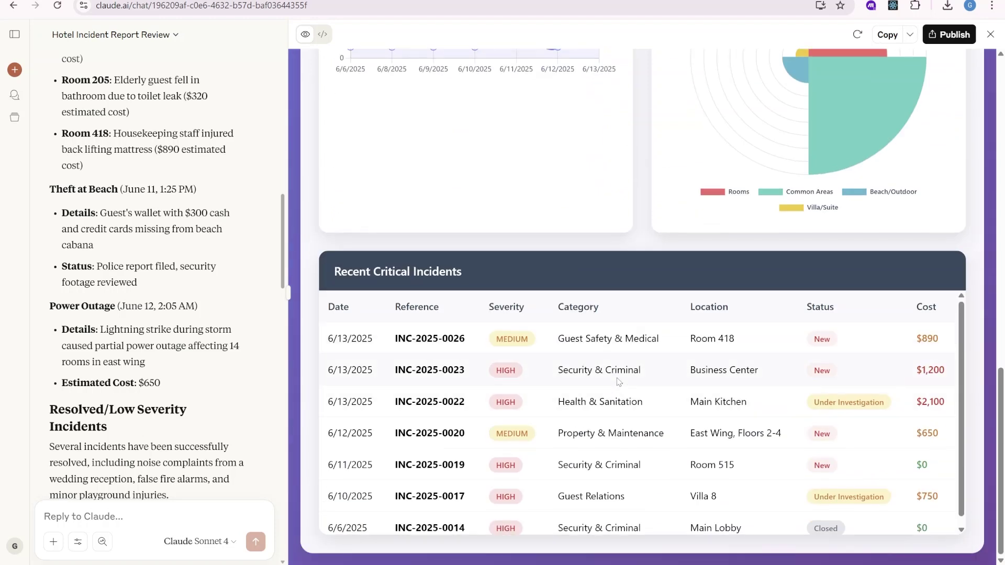
scroll(805, 424, "down", 1)
scroll(862, 503, "up", 1)
scroll(808, 392, "up", 5)
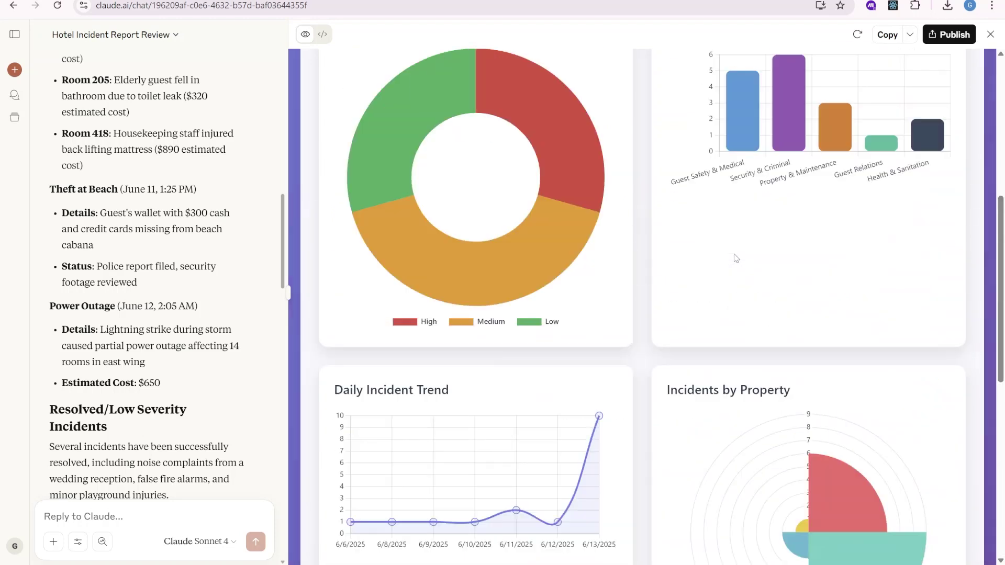
scroll(748, 259, "up", 5)
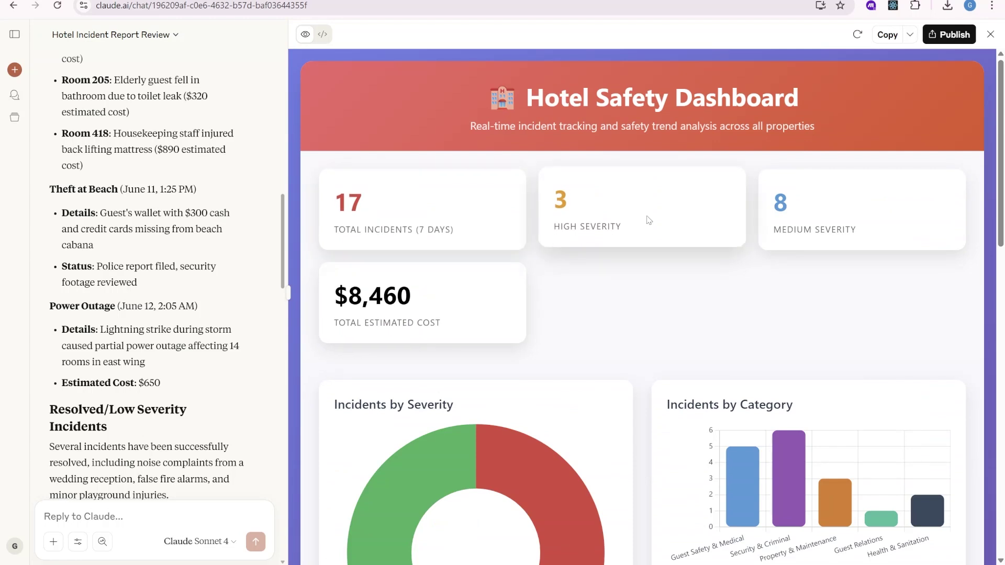
scroll(864, 314, "down", 3)
scroll(706, 392, "down", 8)
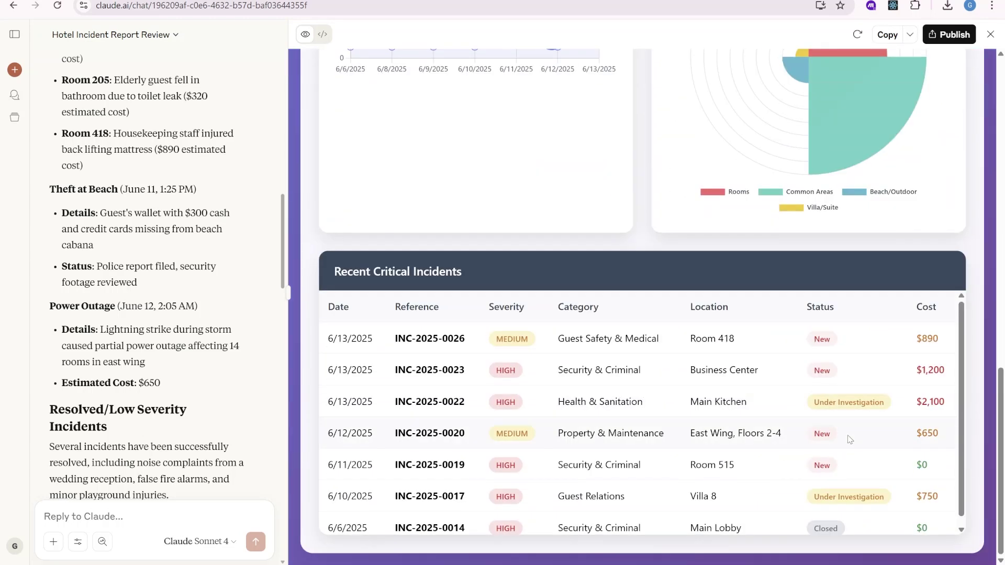
scroll(599, 361, "down", 1)
scroll(555, 484, "up", 1)
left_click_drag(279, 296, 428, 296)
scroll(196, 393, "down", 5)
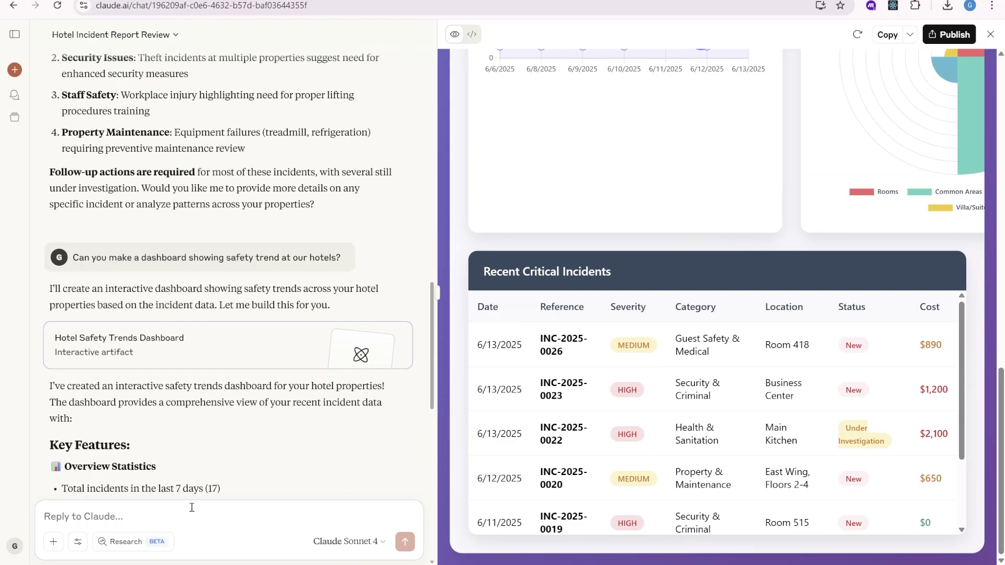
type("lets add data for the full")
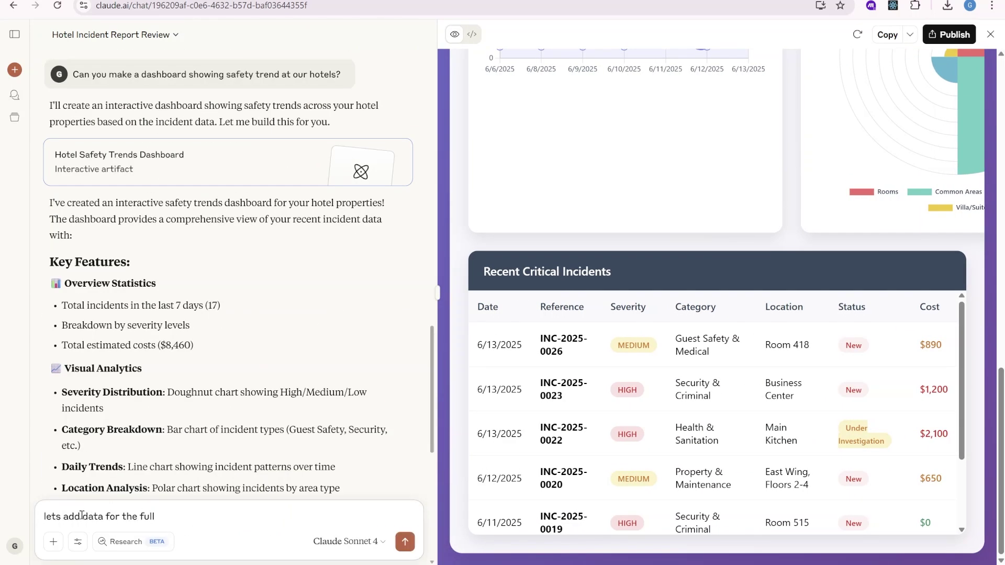
type(" last month to the chart")
Step: Ask Claude to rebuild the dashboard with last month's full 30-day incident data
key("Return")
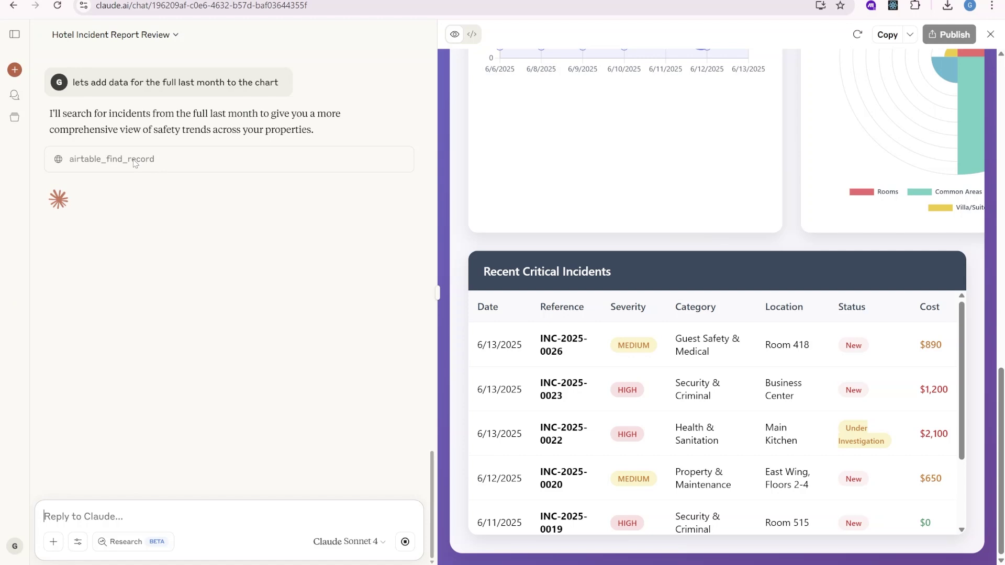
scroll(714, 416, "down", 1)
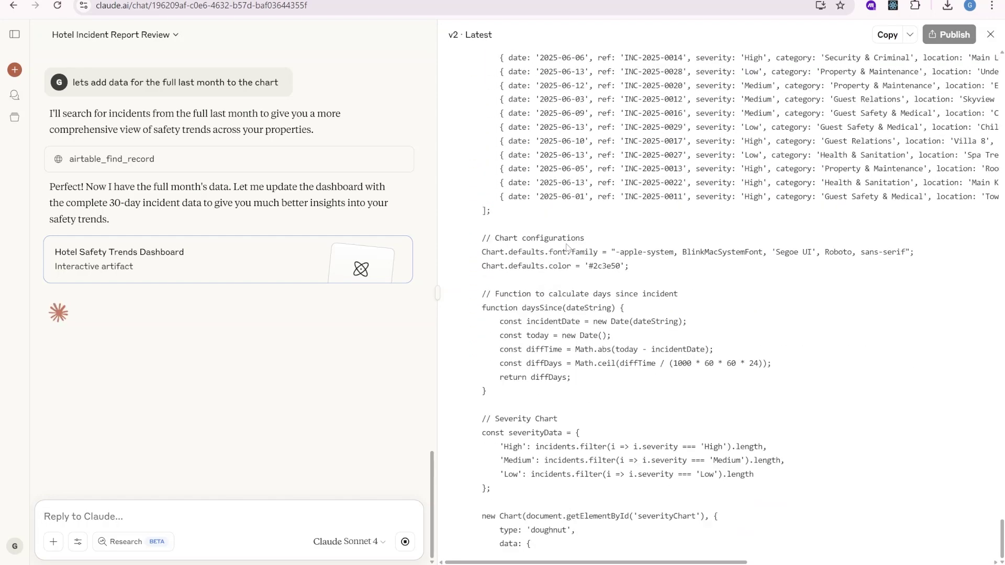
scroll(567, 248, "up", 2)
scroll(612, 296, "up", 1)
scroll(565, 191, "down", 2)
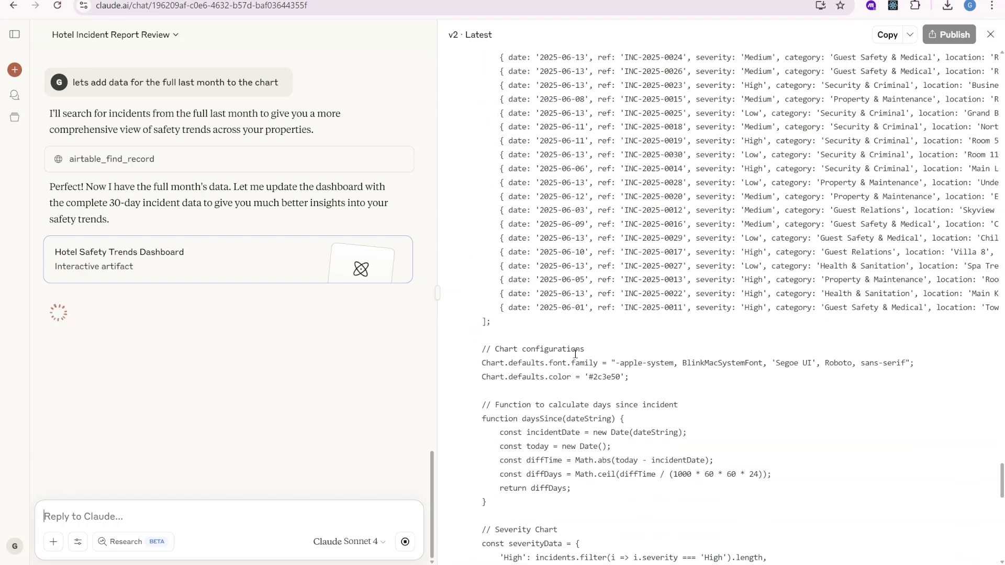
scroll(577, 219, "up", 3)
scroll(588, 251, "down", 8)
scroll(603, 288, "down", 7)
scroll(602, 288, "up", 10)
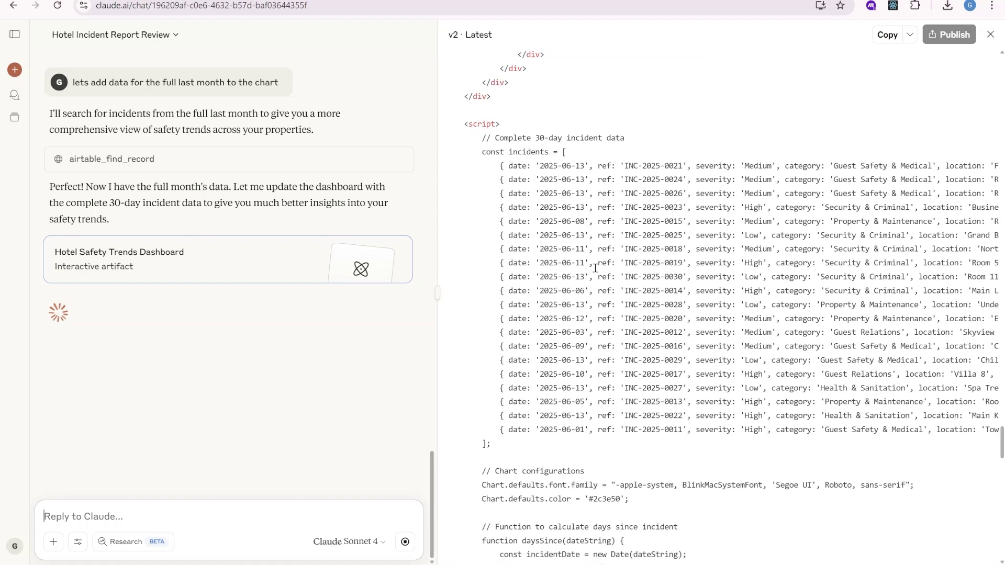
scroll(613, 288, "down", 3)
scroll(627, 288, "down", 7)
scroll(642, 287, "down", 3)
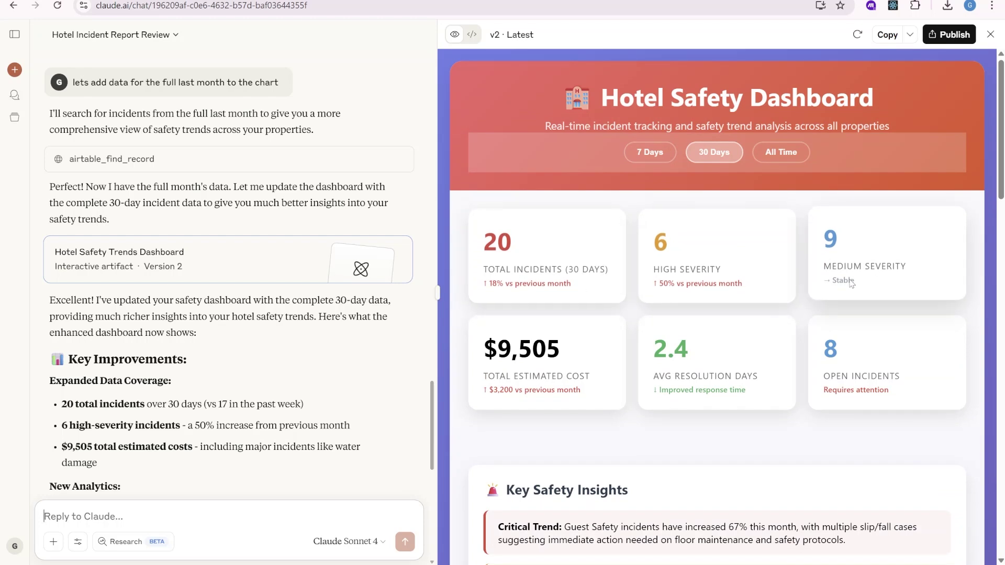
scroll(851, 284, "down", 1)
scroll(740, 218, "down", 1)
scroll(706, 235, "down", 2)
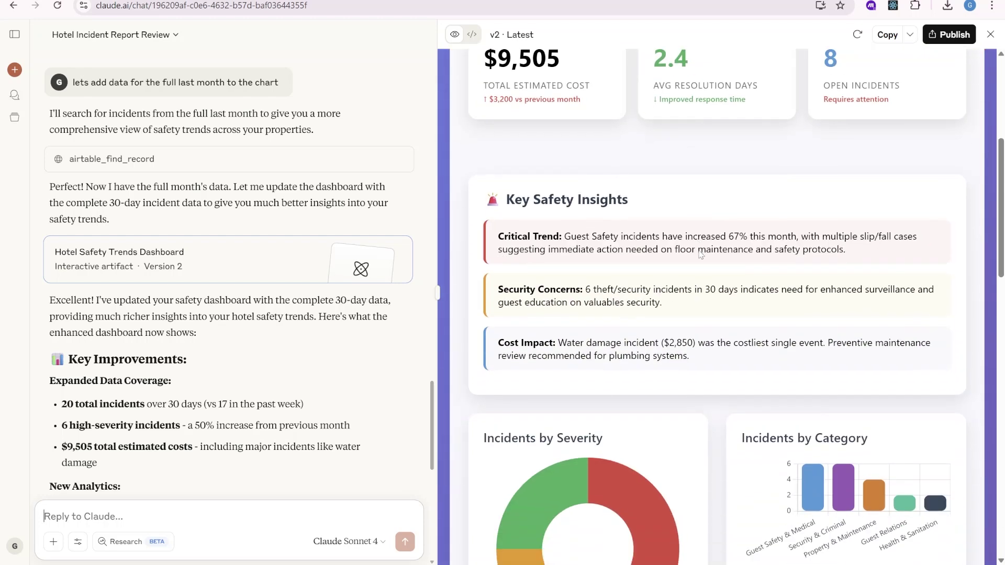
scroll(704, 240, "down", 1)
scroll(686, 224, "down", 1)
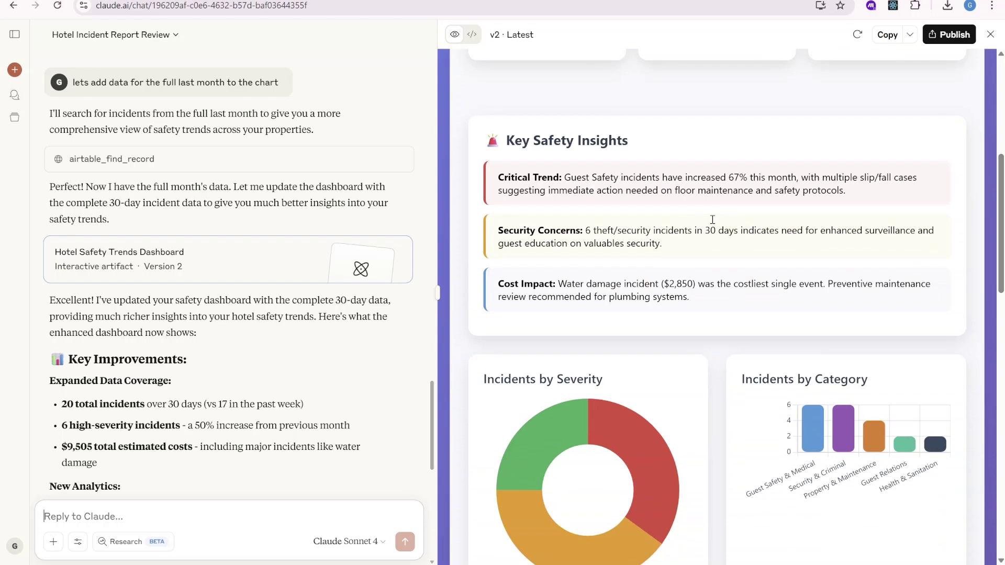
left_click_drag(552, 165, 788, 198)
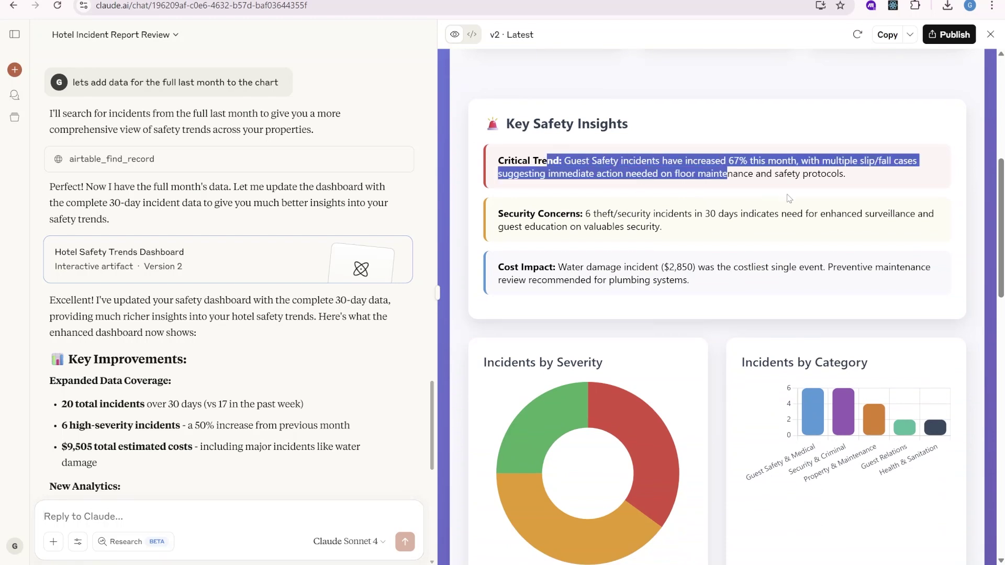
left_click_drag(686, 234, 533, 211)
scroll(596, 216, "down", 2)
scroll(660, 220, "down", 4)
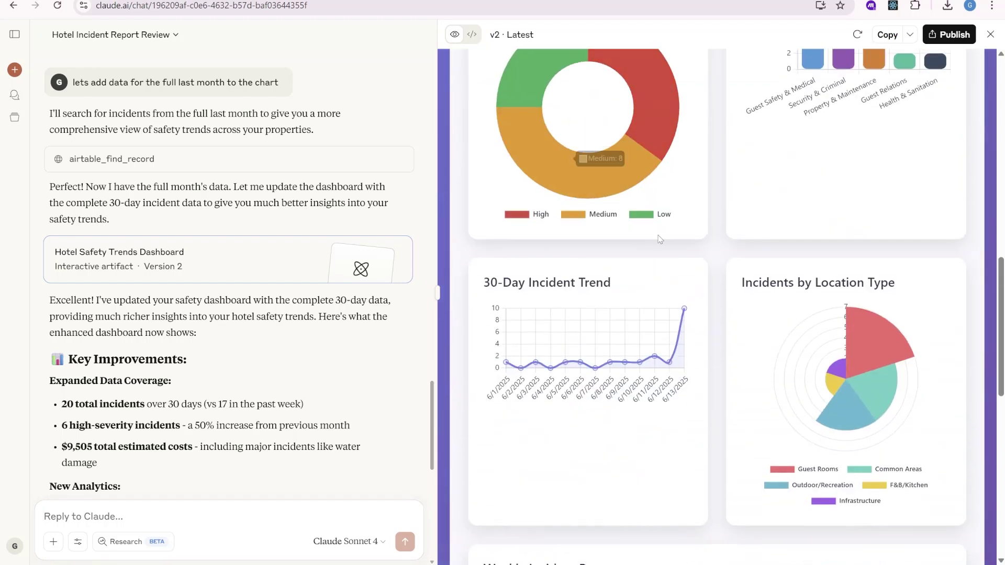
scroll(713, 240, "down", 2)
scroll(713, 240, "down", 2)
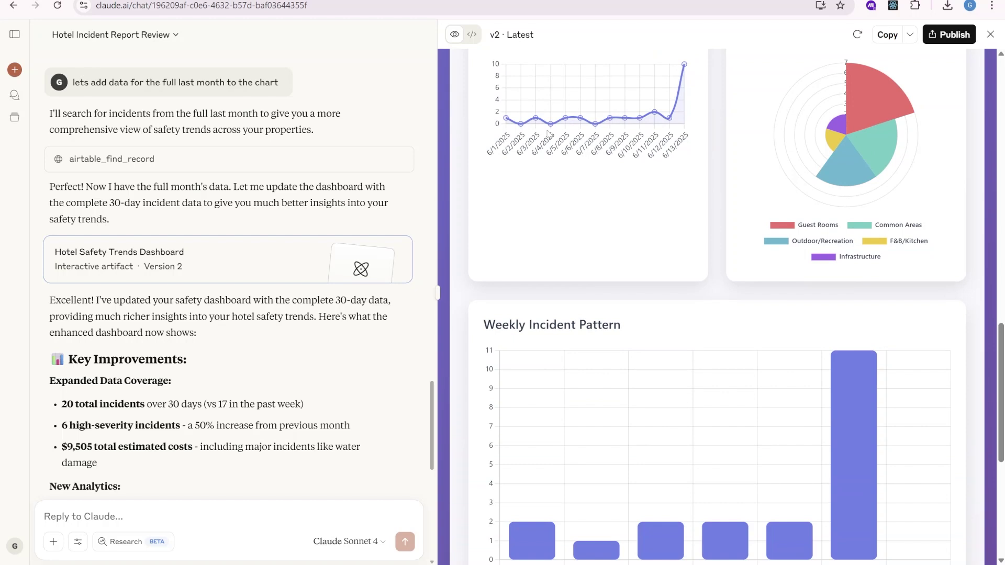
scroll(604, 204, "down", 4)
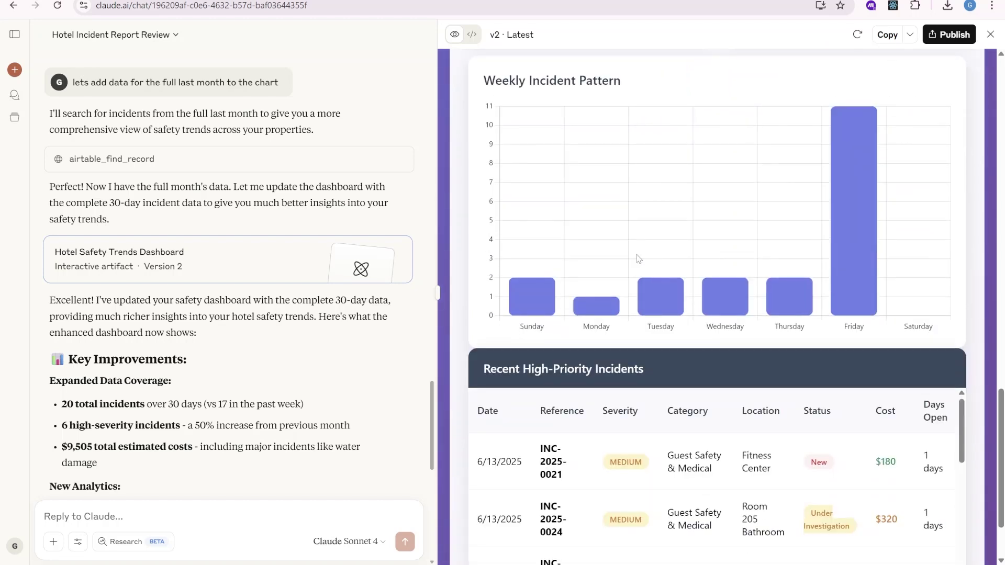
scroll(680, 449, "down", 2)
scroll(857, 404, "down", 2)
scroll(856, 403, "down", 3)
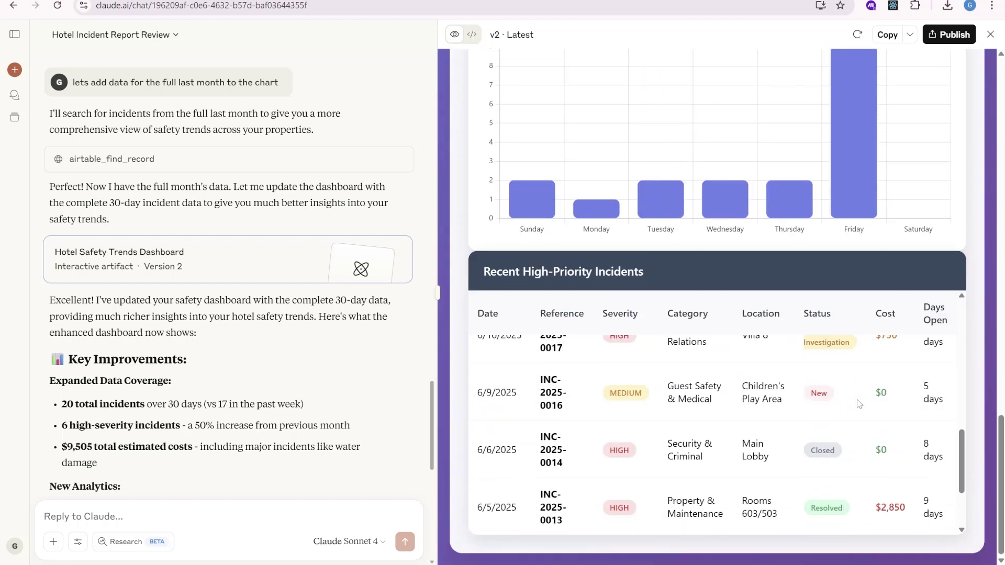
scroll(867, 373, "down", 2)
scroll(867, 373, "up", 2)
scroll(868, 373, "up", 2)
scroll(867, 373, "up", 2)
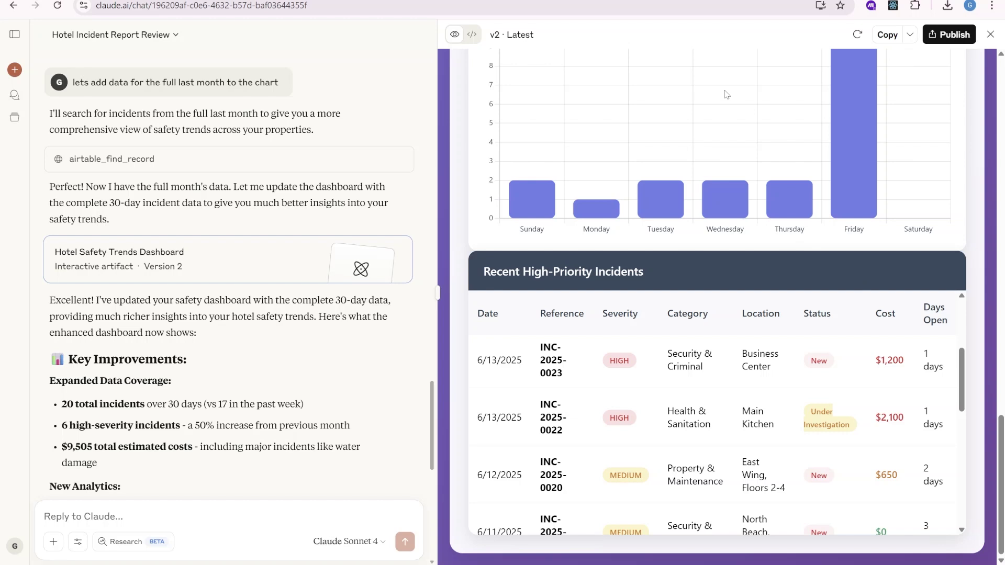
scroll(636, 303, "up", 4)
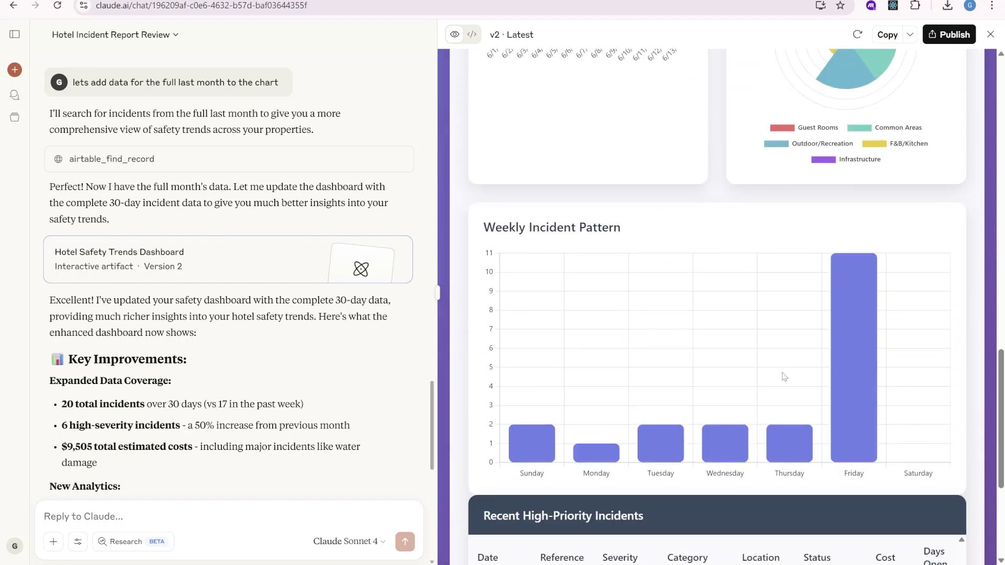
mouse_move(853, 369)
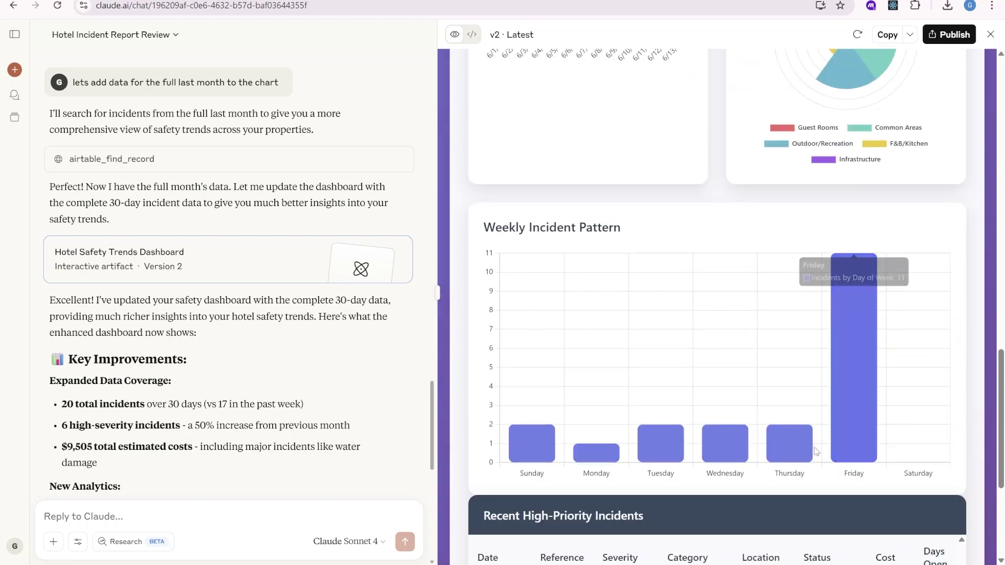
scroll(785, 409, "up", 5)
scroll(844, 381, "up", 5)
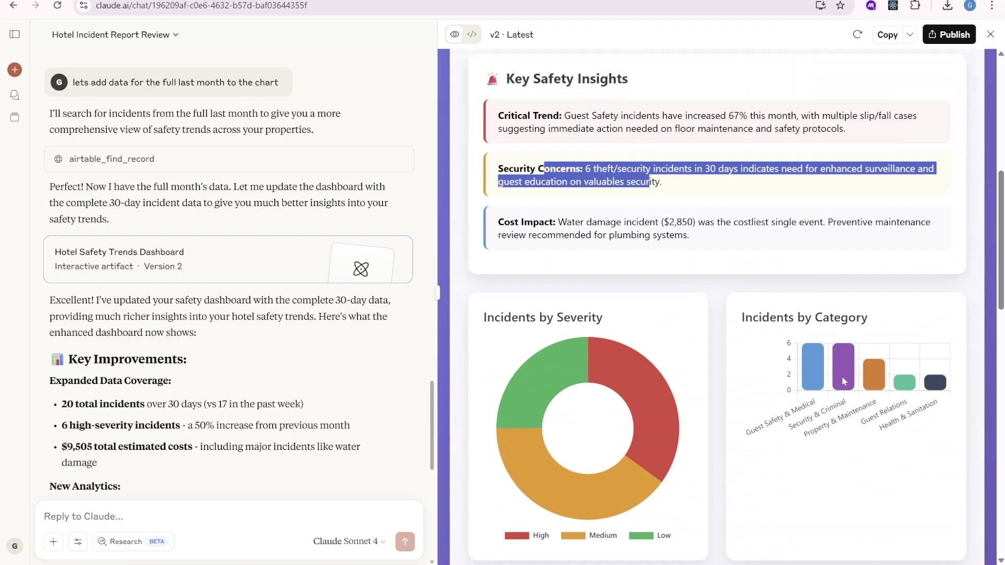
scroll(844, 382, "up", 5)
Step: Switch the dashboard filter through 7 Days, All Time, 30 Days, and back to 7 Days
left_click(649, 153)
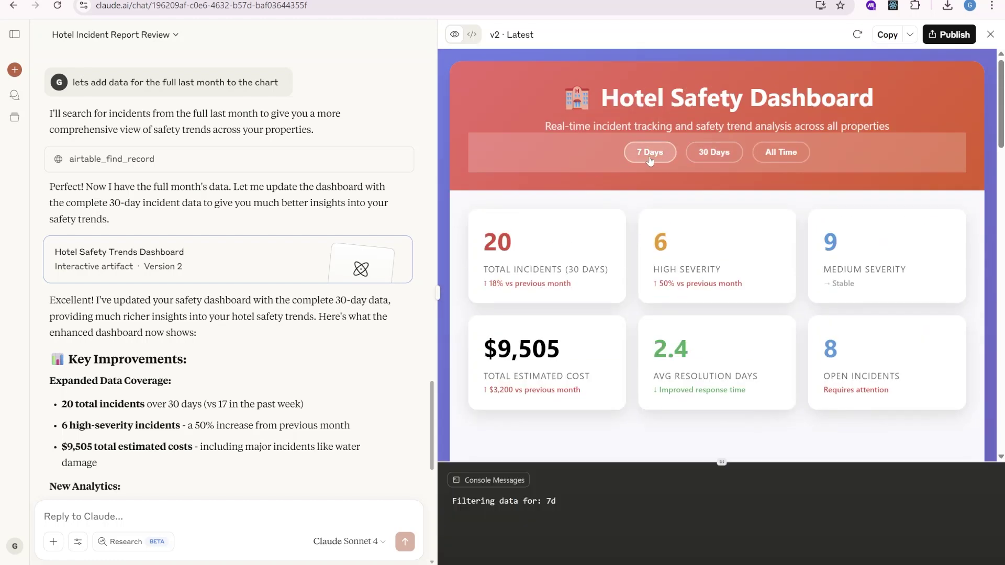
scroll(651, 157, "down", 3)
scroll(659, 133, "down", 3)
scroll(668, 118, "down", 3)
scroll(672, 101, "up", 7)
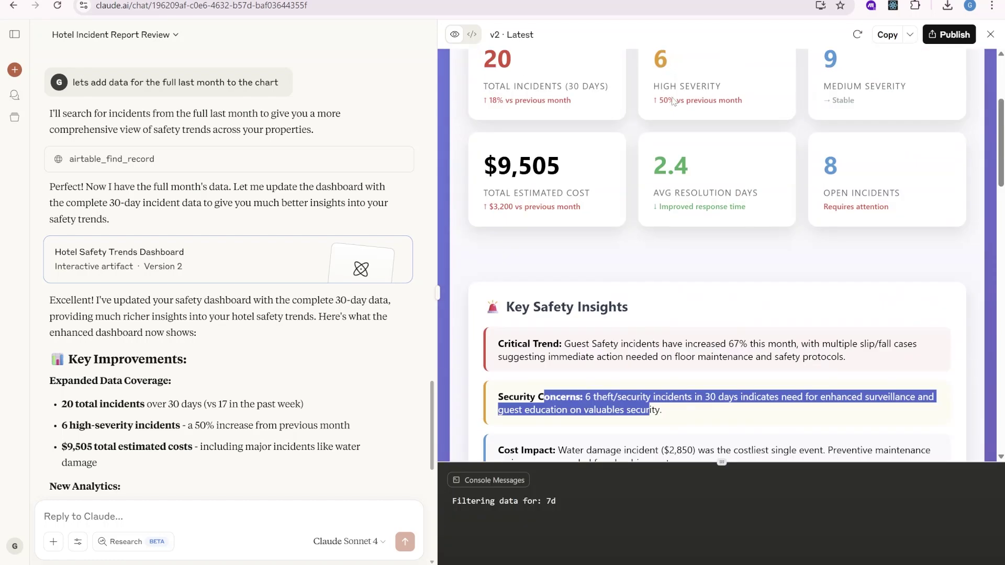
scroll(672, 101, "up", 3)
left_click(782, 152)
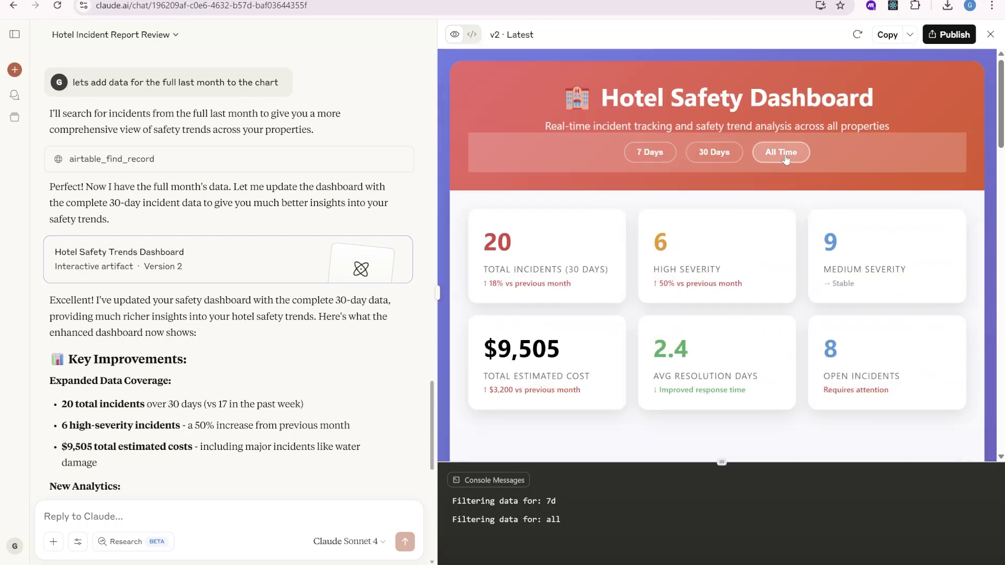
left_click(716, 158)
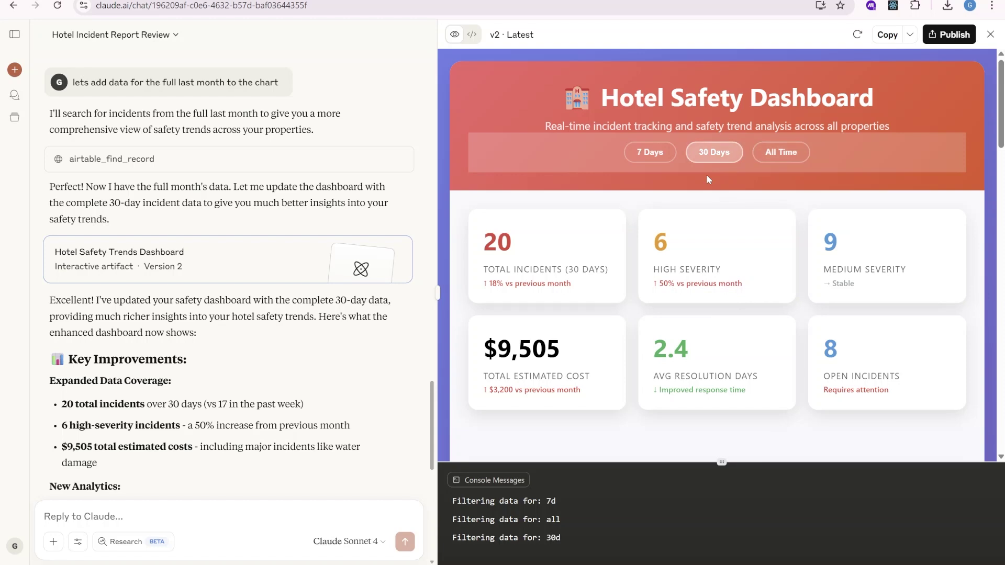
left_click(662, 154)
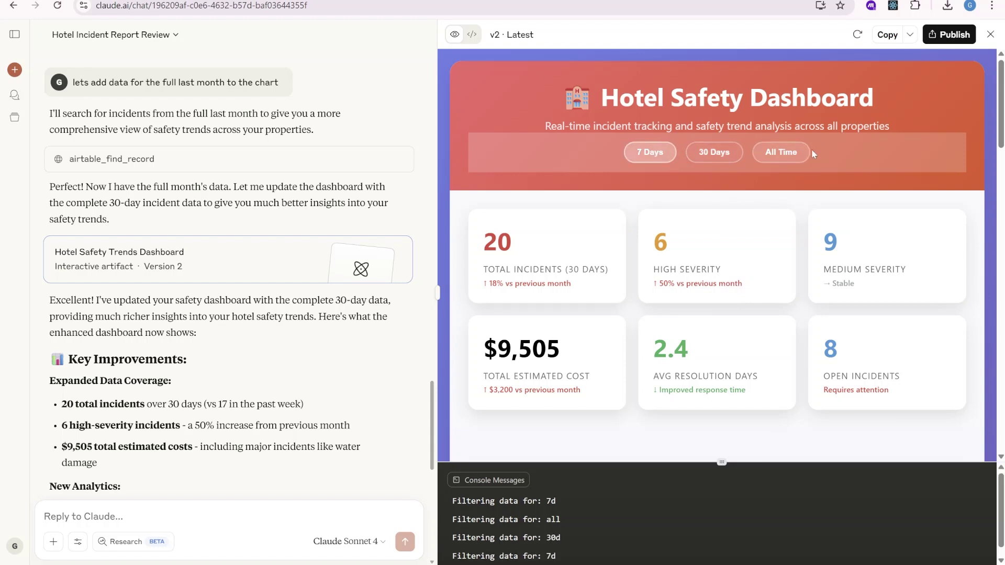
scroll(779, 273, "down", 3)
scroll(746, 353, "down", 5)
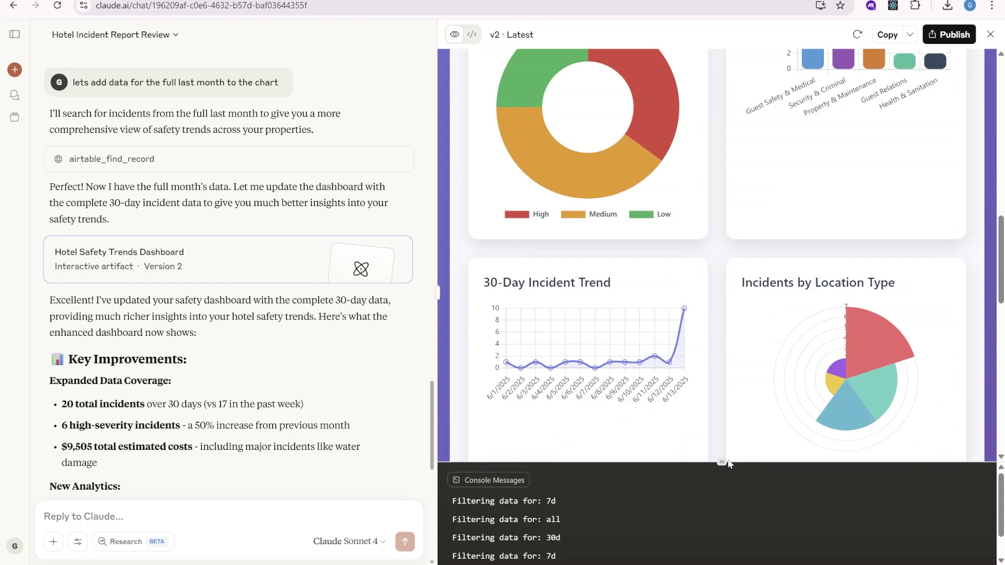
Step: Collapse the console panel, then open and dismiss the dashboard's Publish dialog
left_click_drag(722, 462, 721, 561)
scroll(729, 344, "up", 5)
scroll(729, 343, "up", 5)
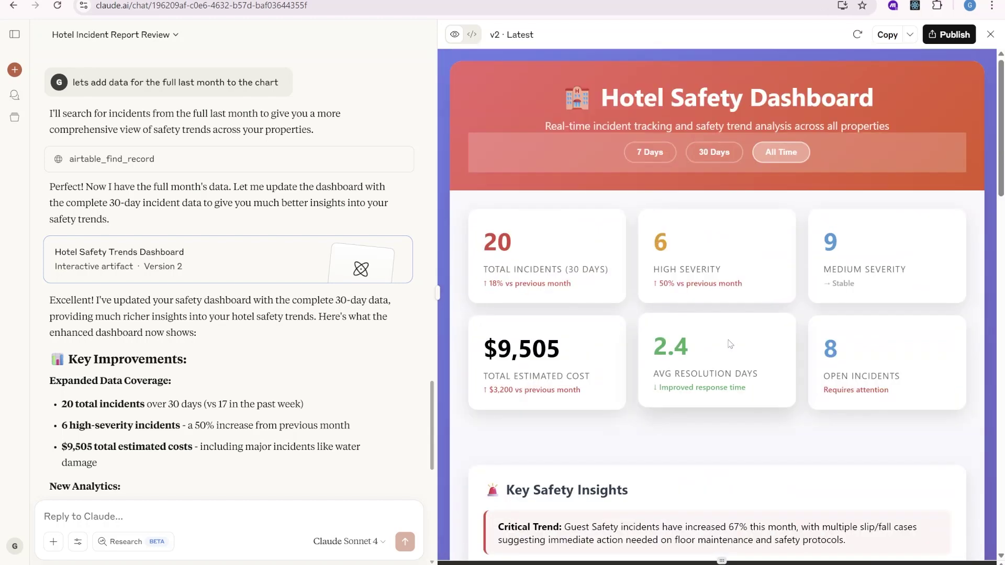
left_click(945, 39)
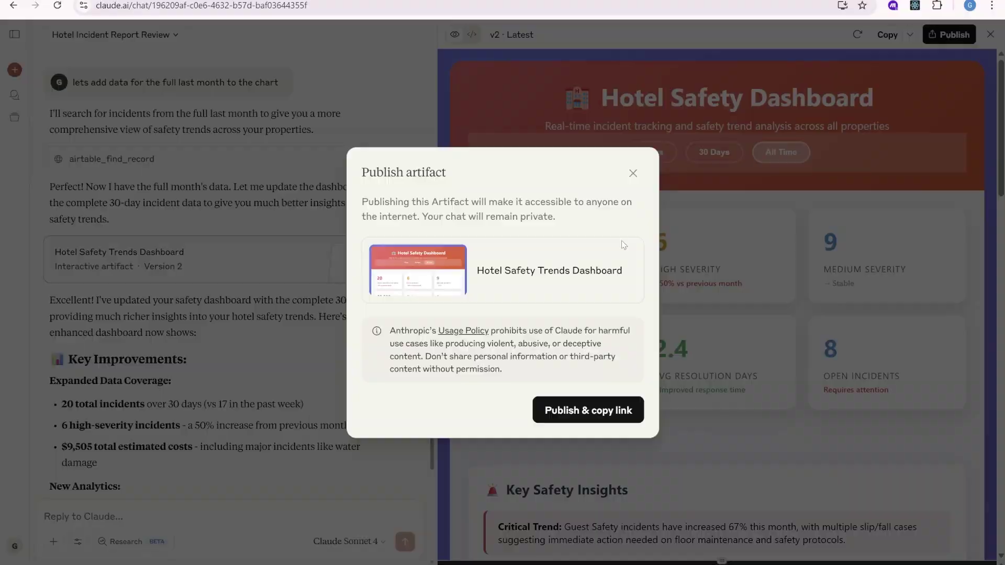
key("Escape")
scroll(763, 286, "down", 5)
scroll(763, 287, "down", 5)
scroll(763, 287, "down", 5)
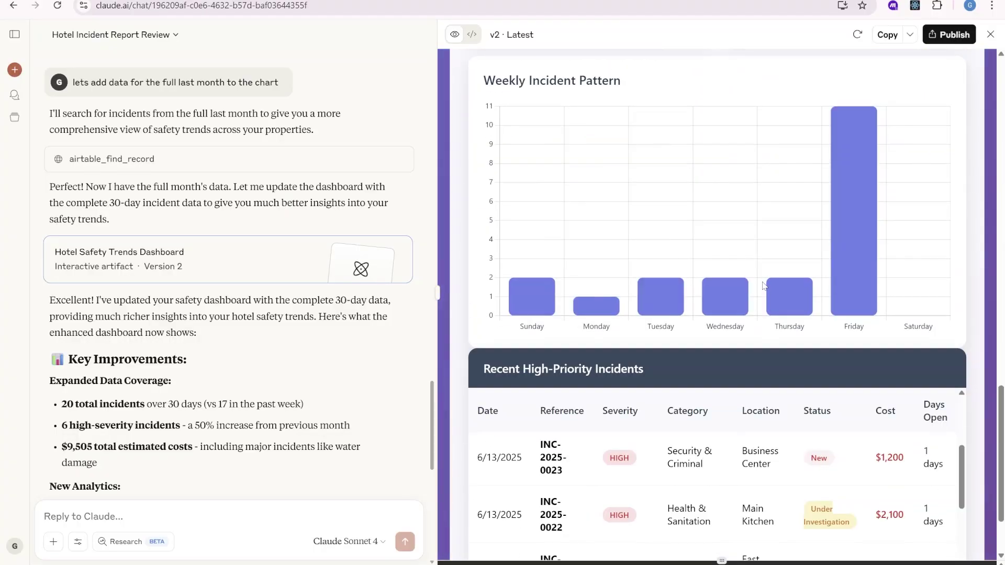
scroll(763, 286, "down", 3)
scroll(778, 384, "down", 2)
scroll(783, 440, "down", 3)
scroll(789, 503, "down", 3)
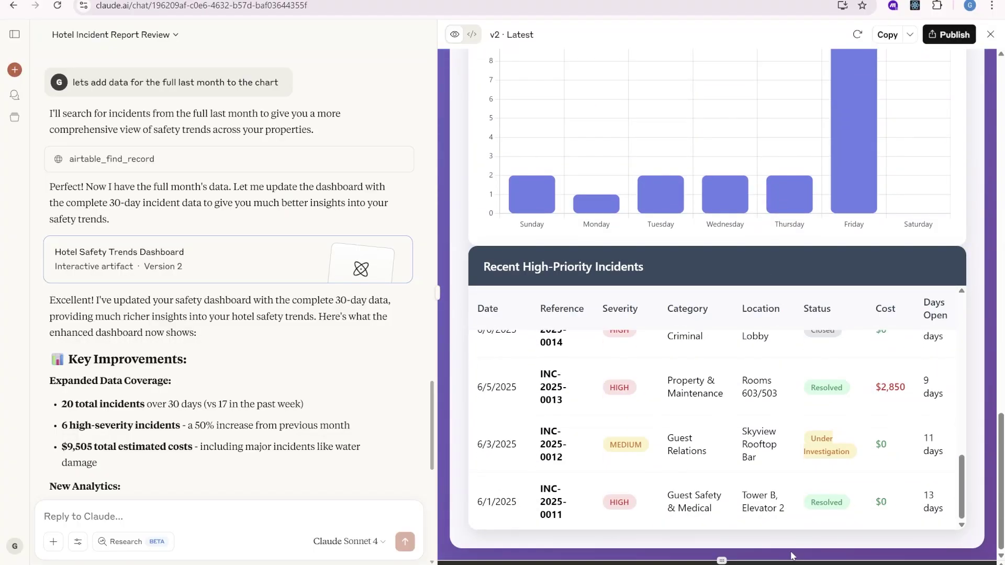
scroll(909, 440, "up", 3)
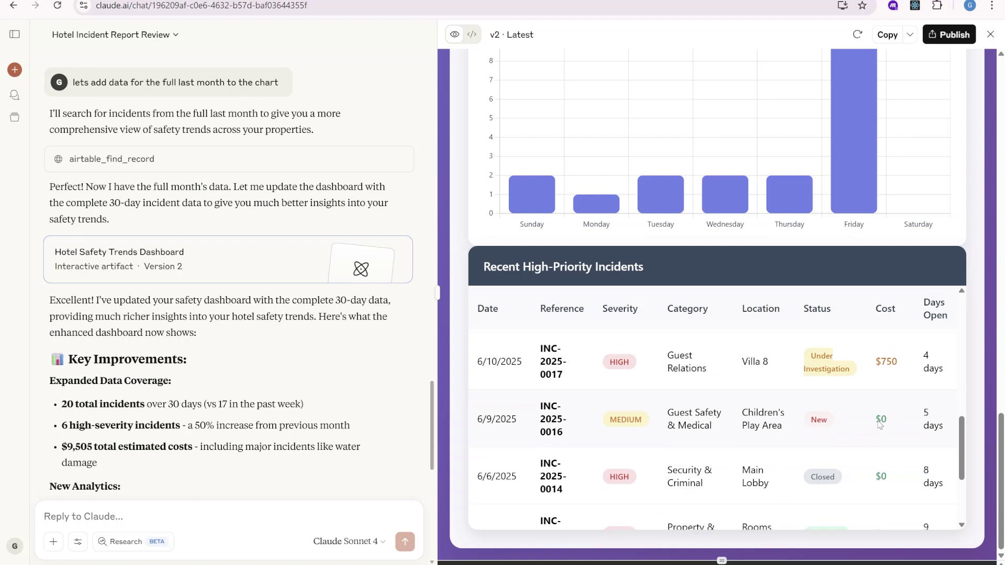
scroll(910, 441, "up", 3)
scroll(533, 304, "up", 5)
scroll(785, 251, "up", 3)
scroll(911, 204, "up", 5)
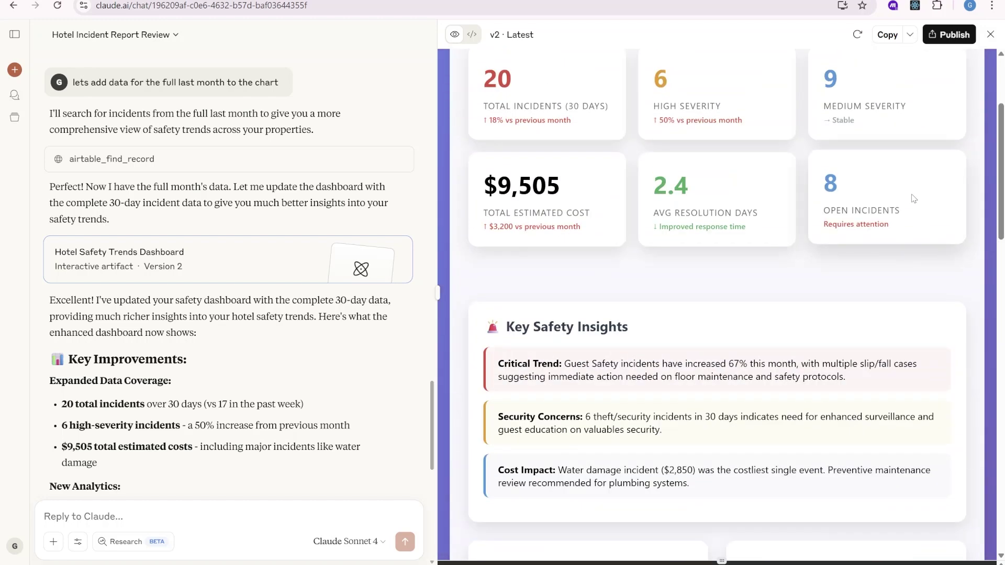
scroll(911, 204, "up", 3)
scroll(196, 353, "down", 5)
scroll(155, 394, "down", 2)
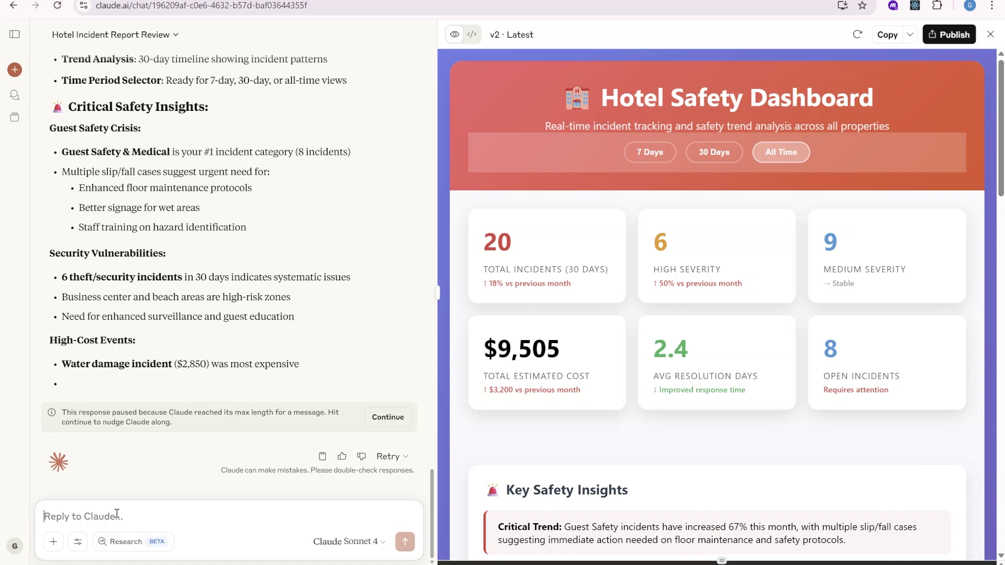
Step: Start the lost-phone message and insert 'Palm Grove Lagoon Retreat' copied from Airtable
left_click(340, 517)
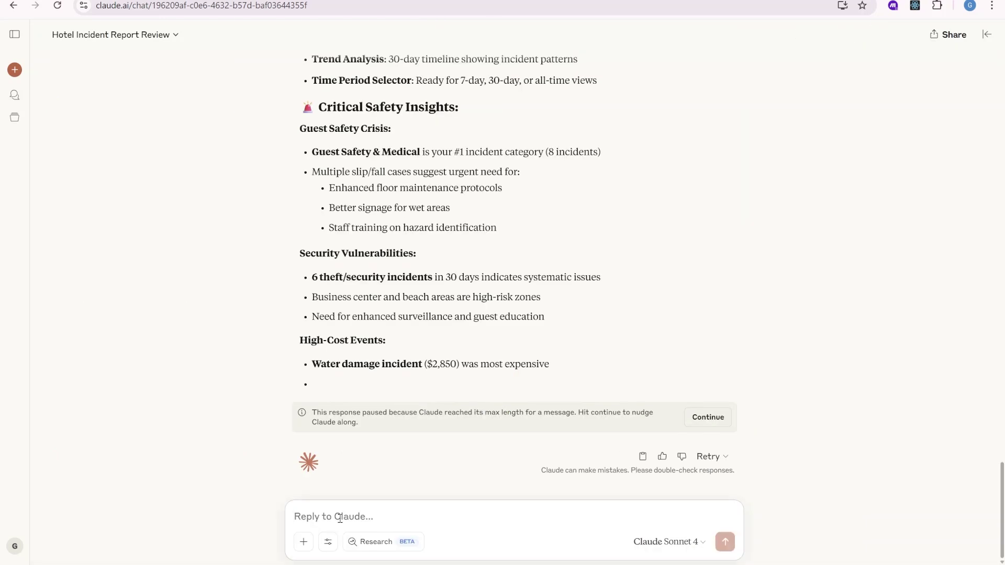
type("Hi there has been new incident at")
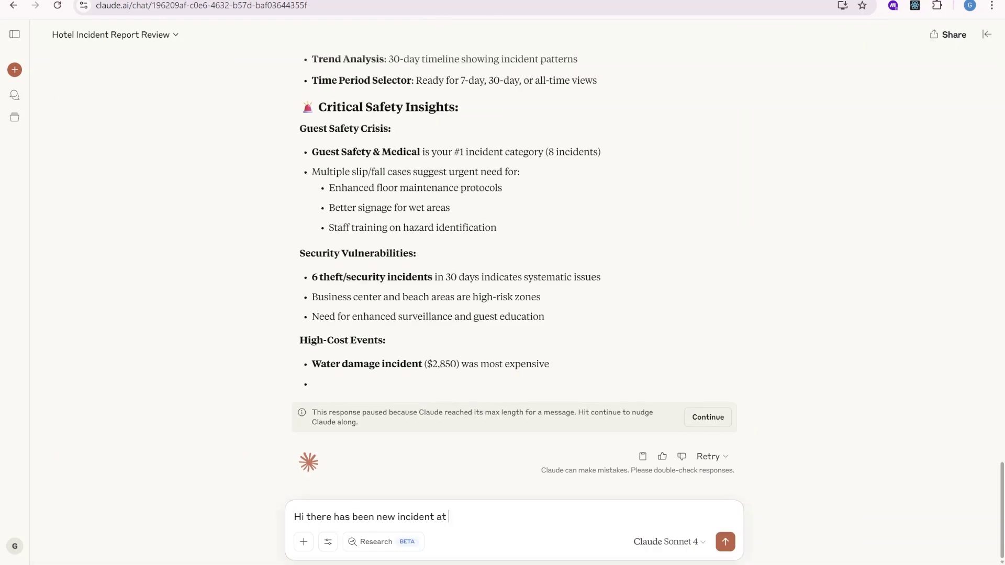
key("alt+Tab")
left_click(495, 408)
key("ctrl+c")
key("alt+Tab")
key("ctrl+v")
type("a guest")
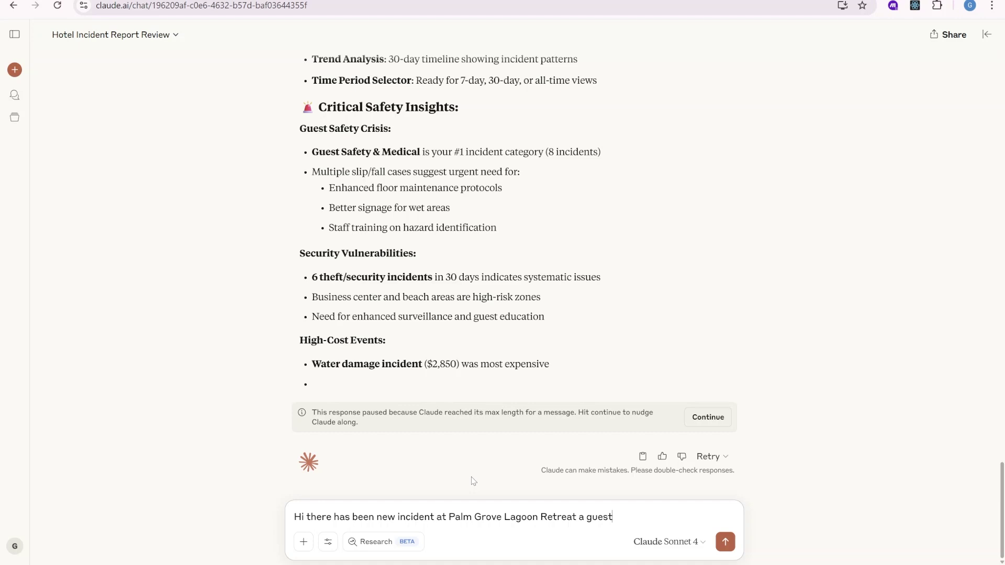
type(" says that lost t")
type("heir phone a")
type("t the")
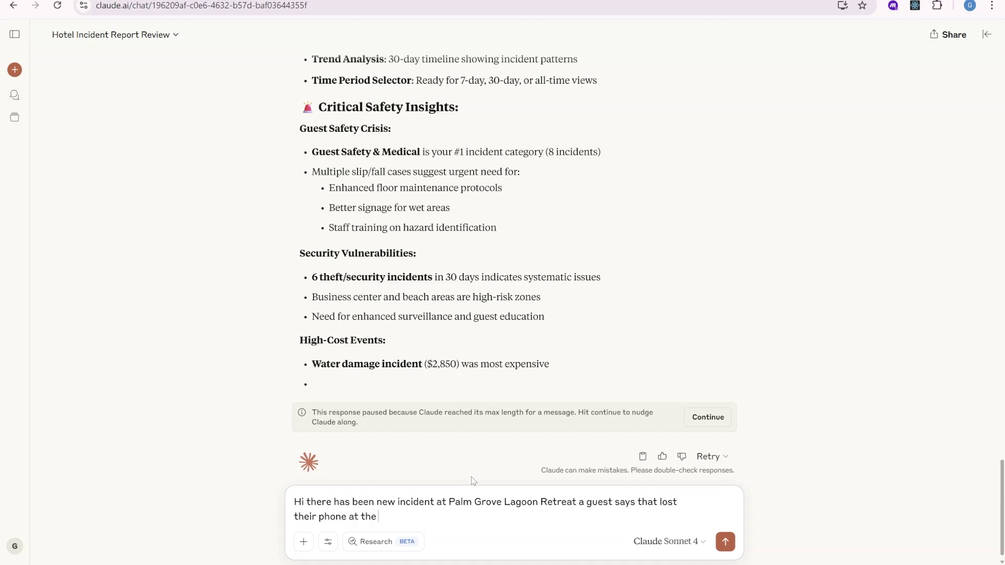
type(" dinner and it must")
type(" have been the waiter.")
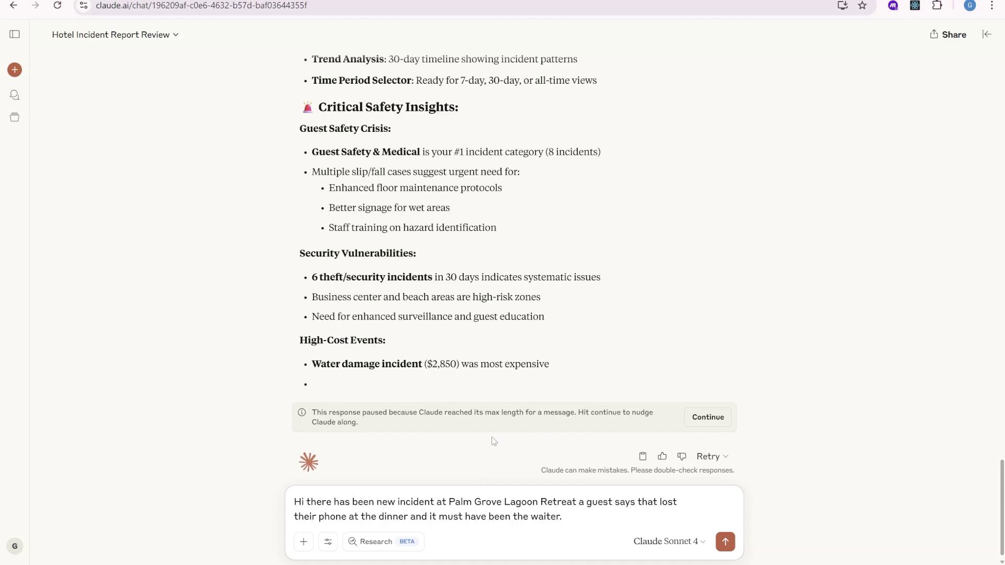
Step: Add the staff member's name from Airtable and send the incident request
key("alt+Tab")
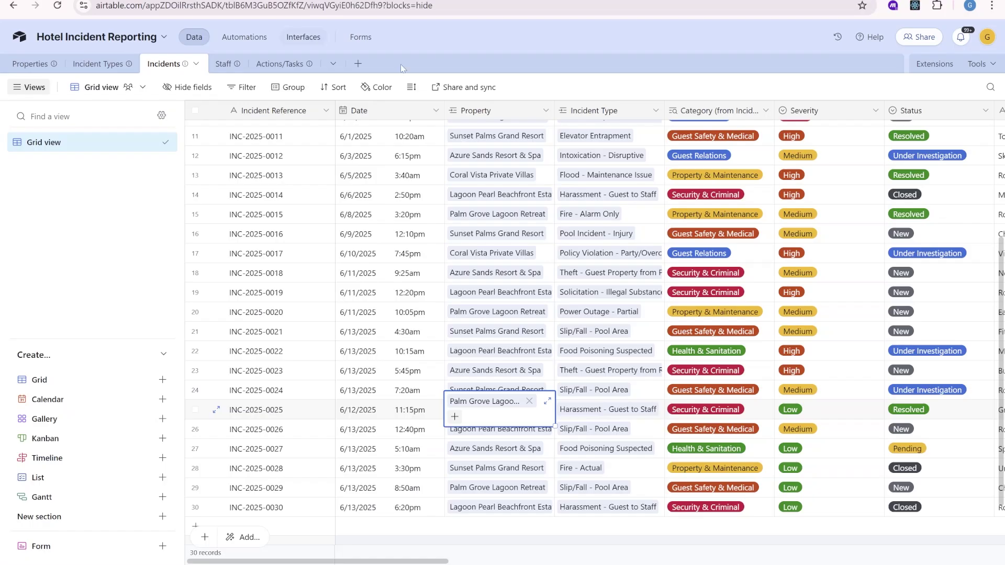
left_click(213, 62)
left_click(393, 252)
key("ctrl+c")
key("alt+Tab")
key("ctrl+v")
key("ctrl+Left")
key("ctrl+Left")
type("My name")
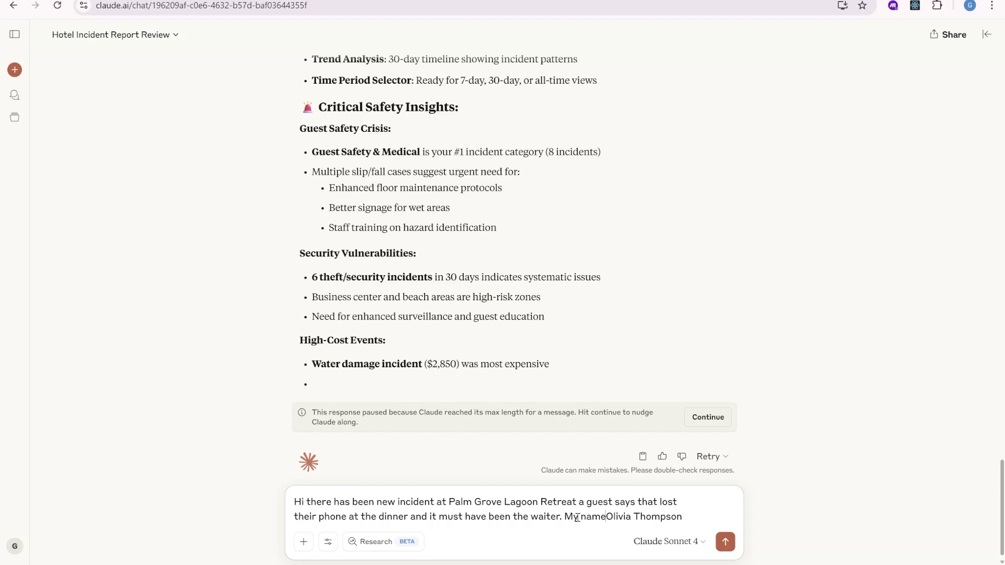
type(" is Olivia Thompson can you help me ")
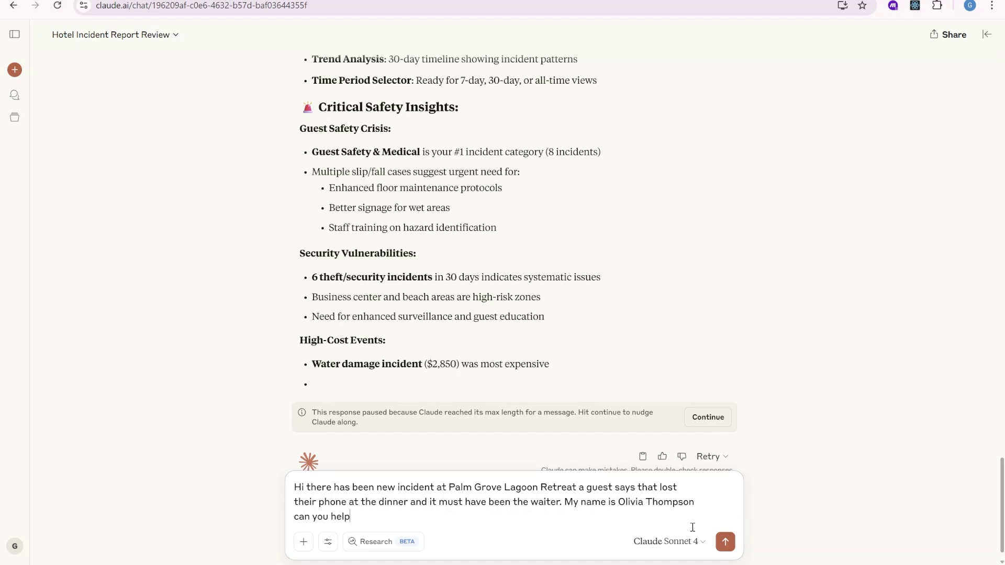
type("record it?")
key("Return")
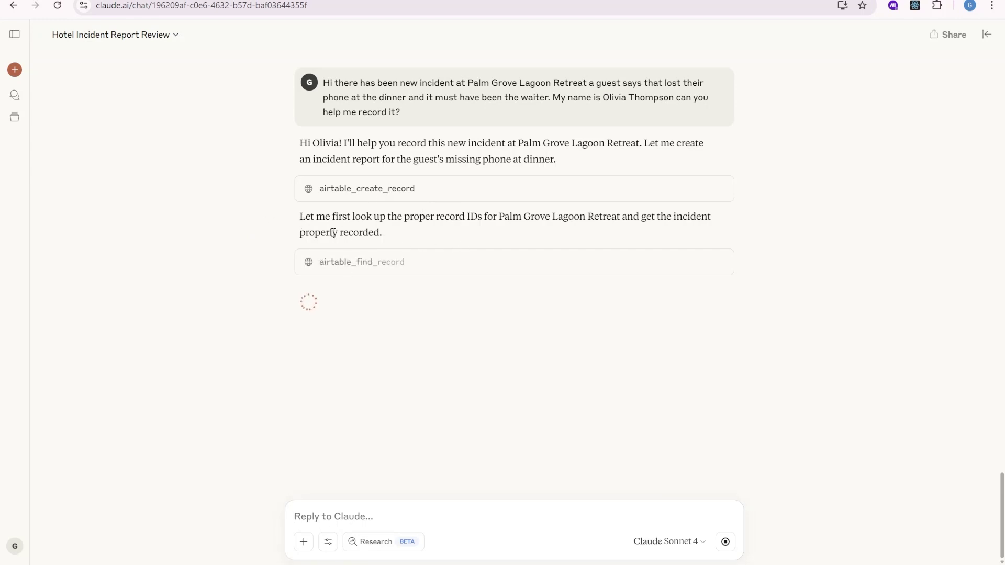
Step: Highlight Claude's record lookup explanation and its 'Incident Recorded Successfully' summary
left_click_drag(332, 217, 498, 217)
left_click(478, 217)
left_click_drag(503, 217, 639, 217)
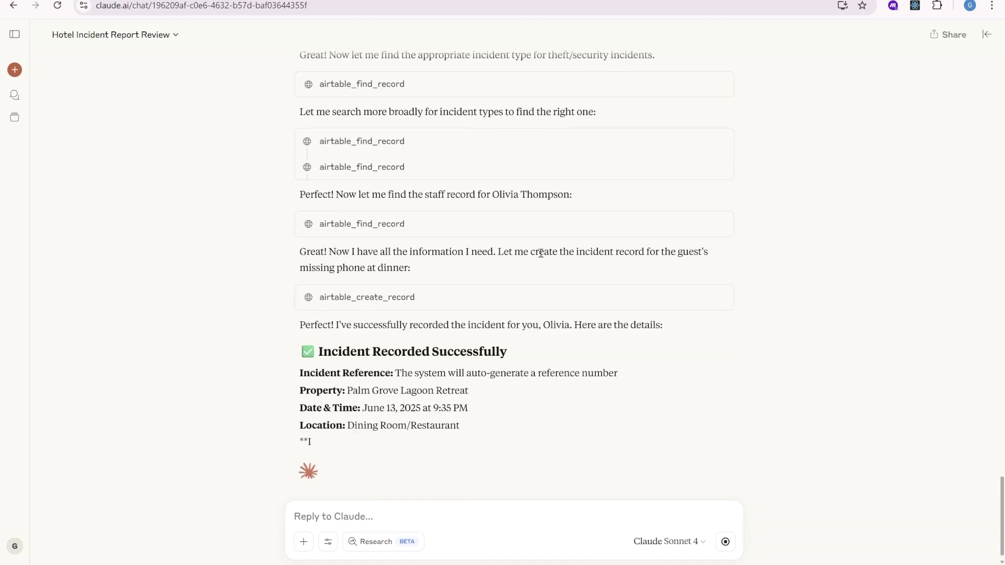
left_click_drag(331, 351, 569, 459)
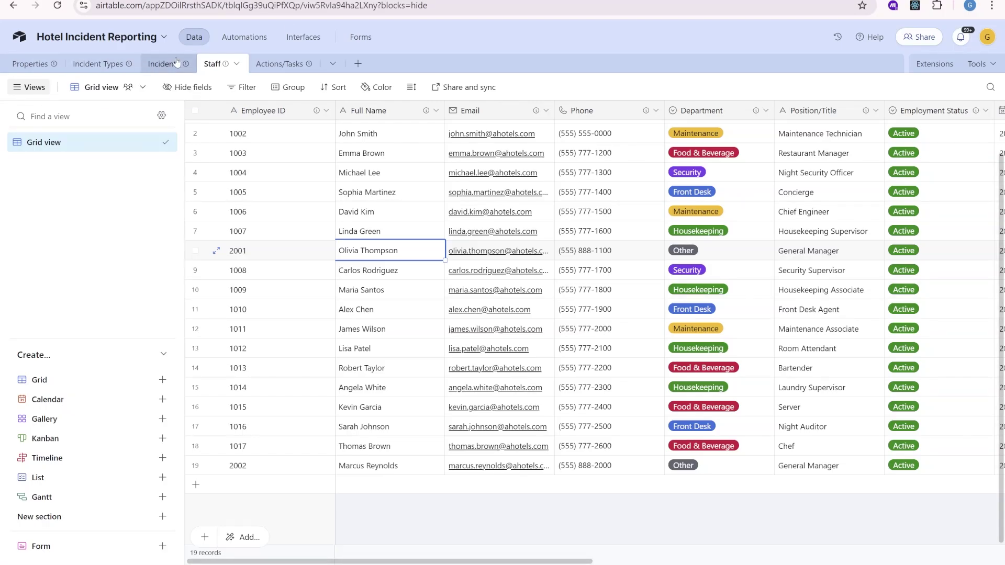
Step: In the Incidents table, step through row 31's Date, Reference, Type, Category, Severity and Status
left_click(164, 63)
scroll(319, 165, "down", 5)
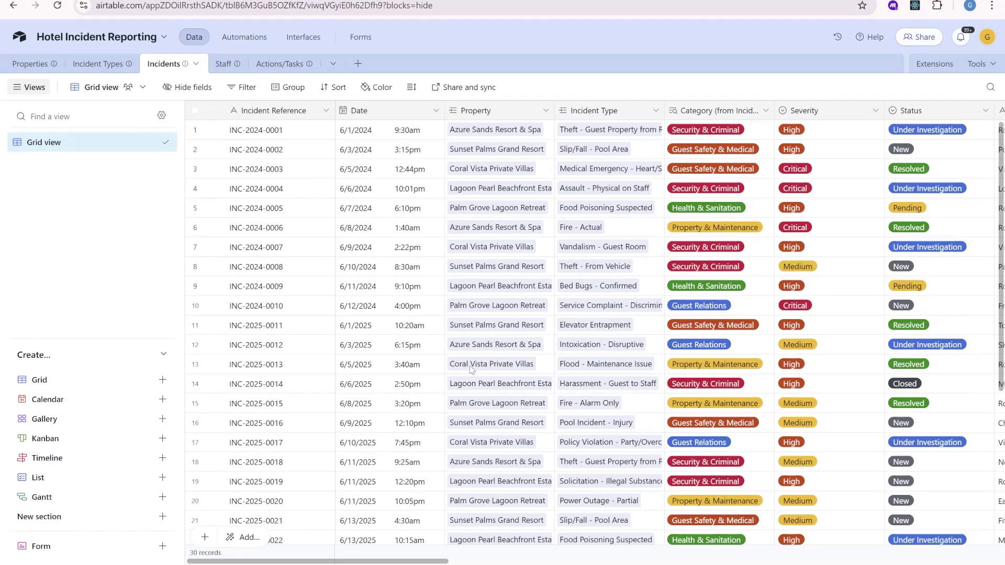
left_click(354, 465)
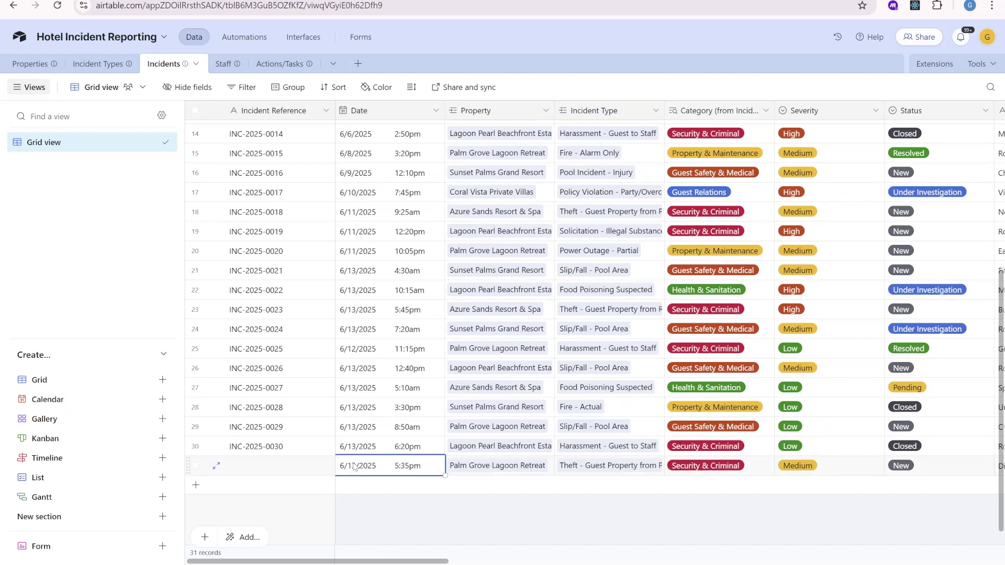
left_click(283, 467)
key("Tab")
key("Tab")
key("Tab")
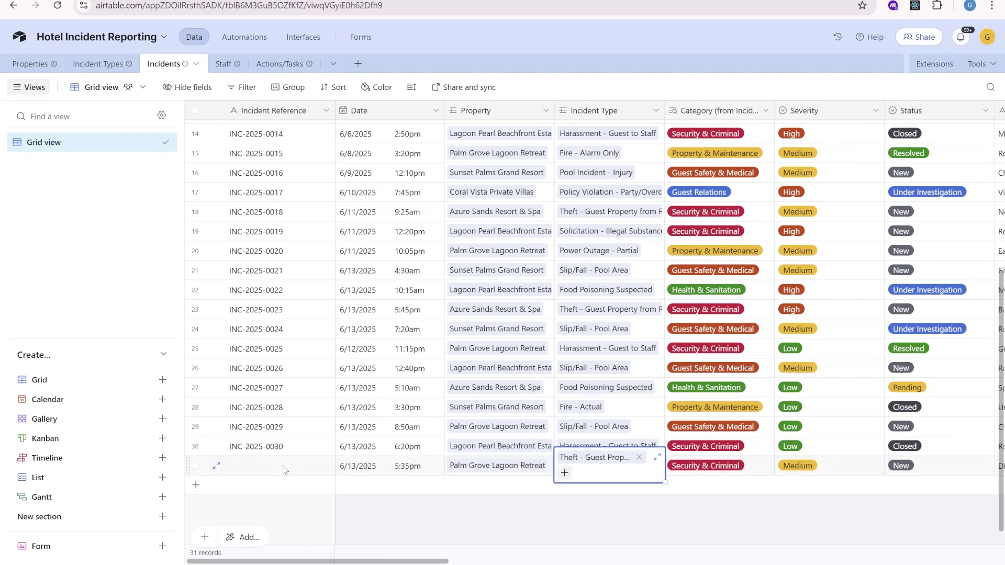
key("Tab")
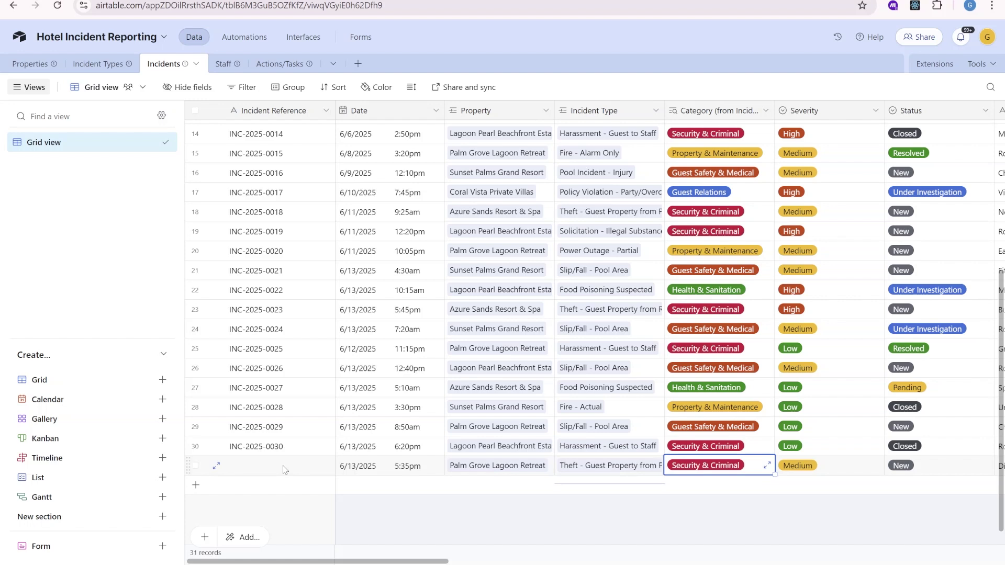
key("shift+Tab")
key("Tab")
key("Tab")
key("Tab")
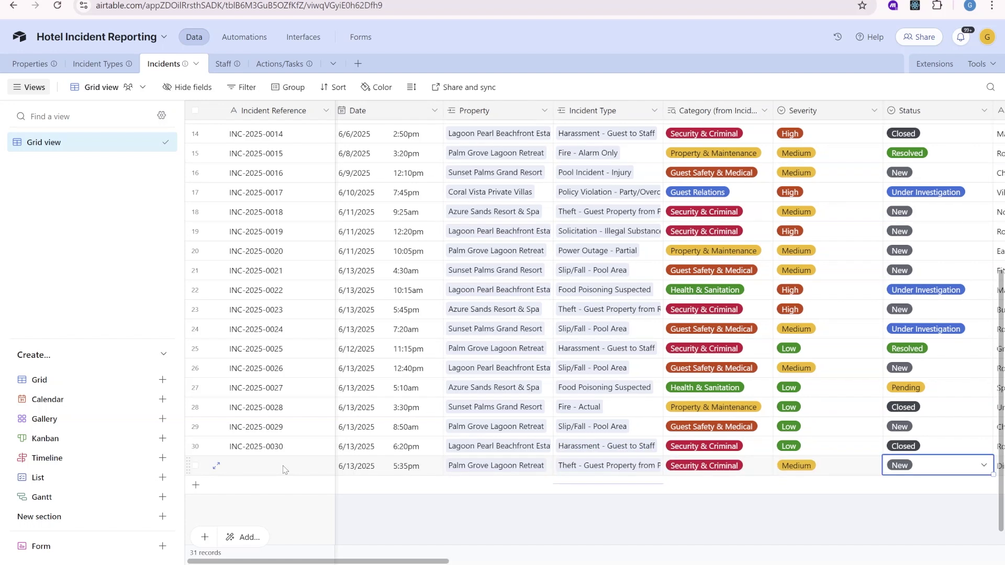
key("Tab")
key("shift+Tab")
key("Tab")
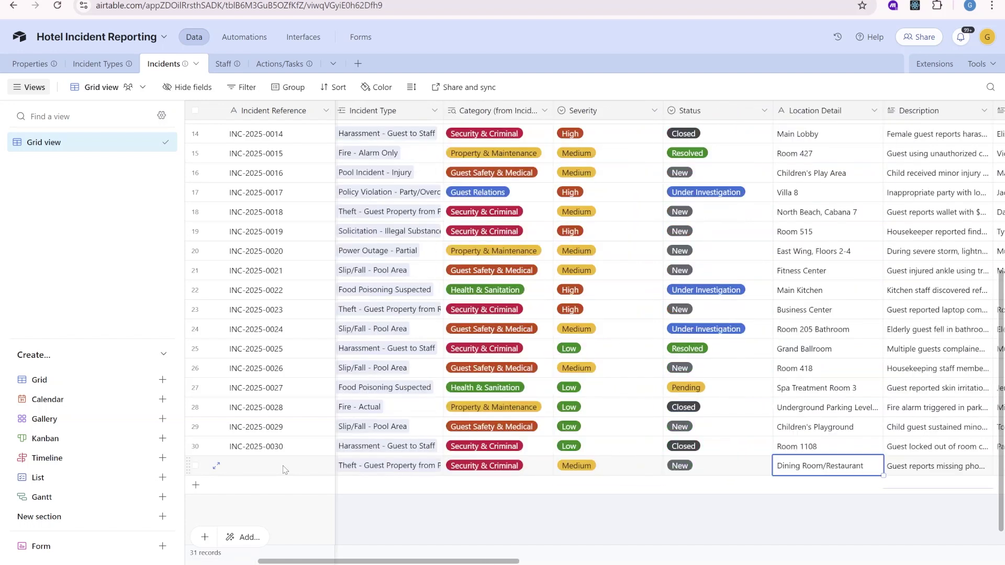
Step: Expand row 31's Description, then check its Staff Involved and Follow-up Required fields
key("Tab")
key("Return")
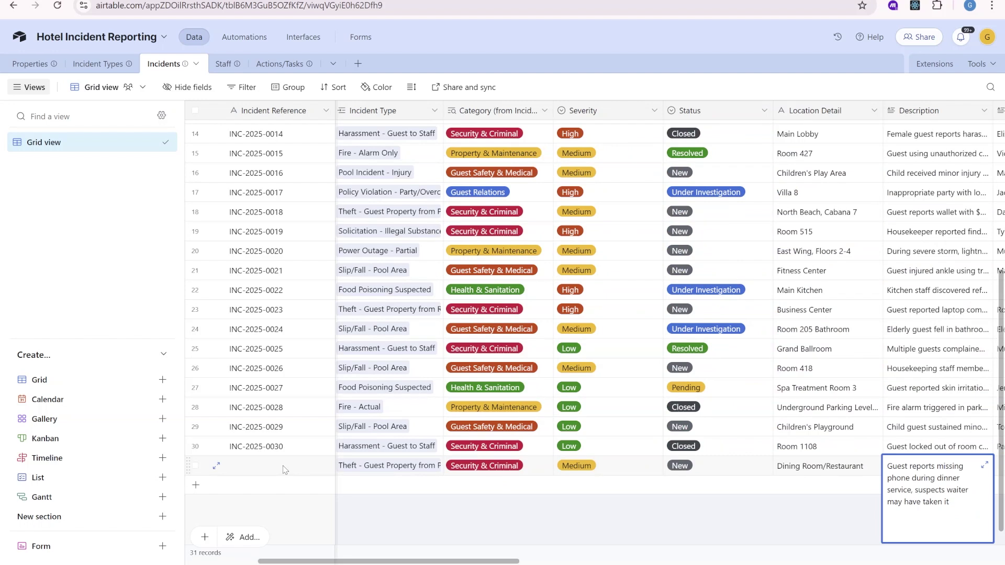
key("Escape")
key("Tab")
key("Tab")
key("Tab")
key("Tab")
key("shift+Tab")
key("shift+Tab")
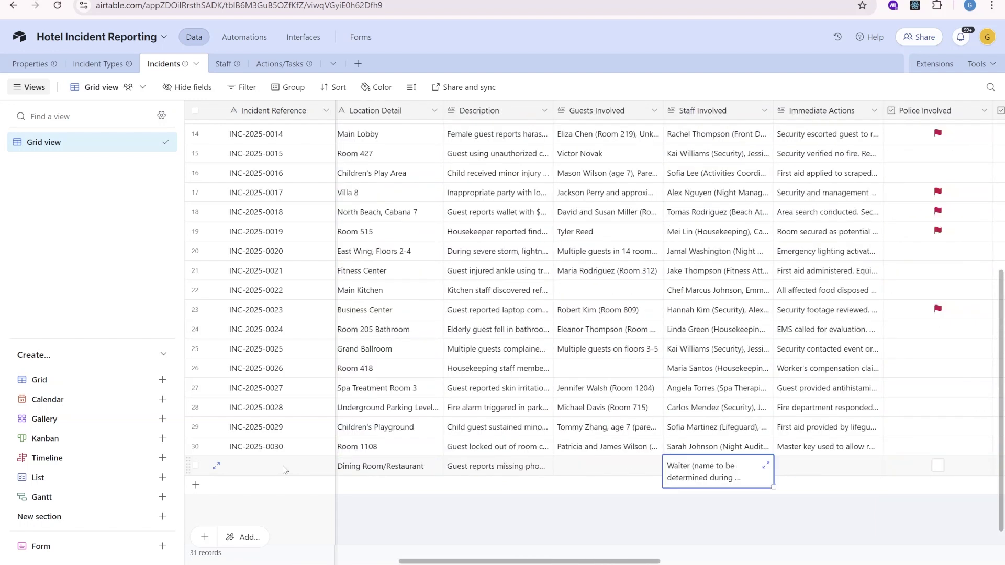
key("Tab")
key("Tab")
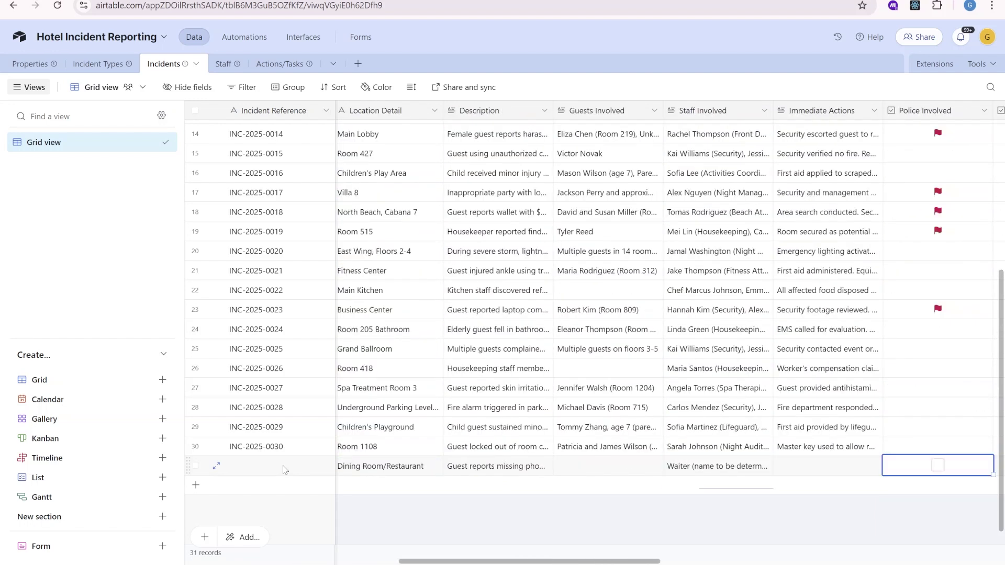
key("Tab")
key("Tab")
key("Tab")
key("Tab")
key("Tab")
key("Tab")
key("Tab")
key("Tab")
key("Tab")
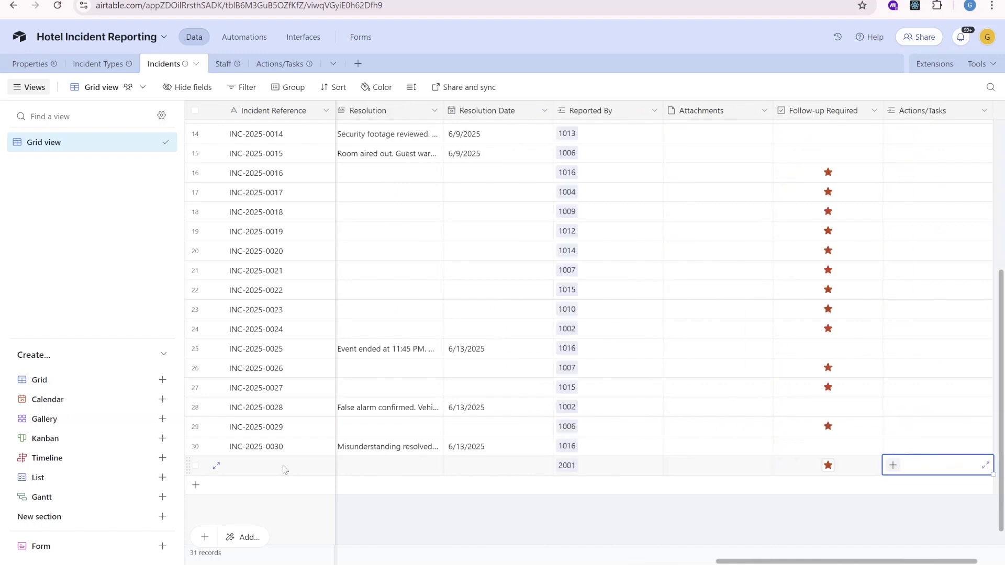
key("shift+Tab")
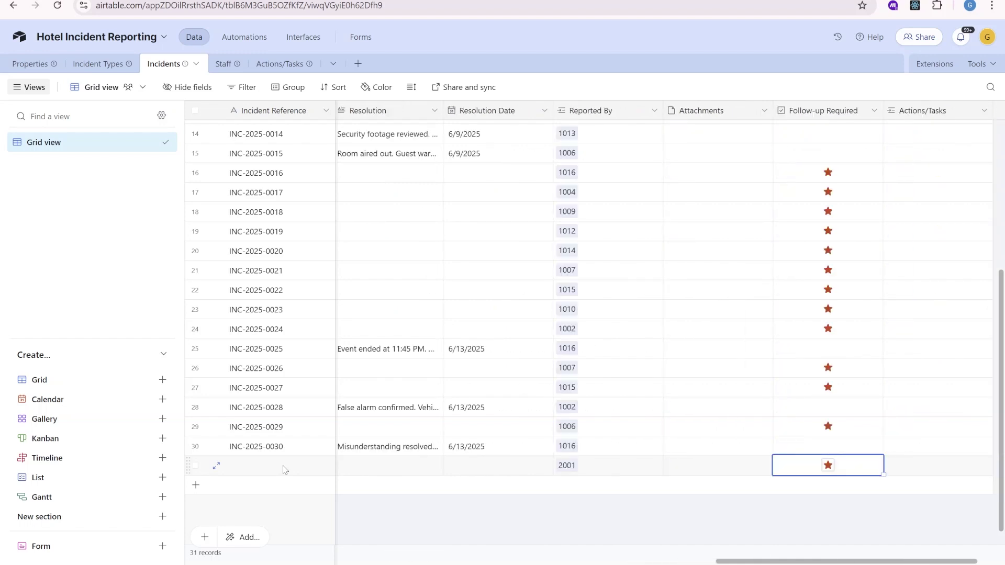
Step: Open and close the Reported By linked staff record 2001
key("shift+Tab")
key("shift+Tab")
key("shift+Tab")
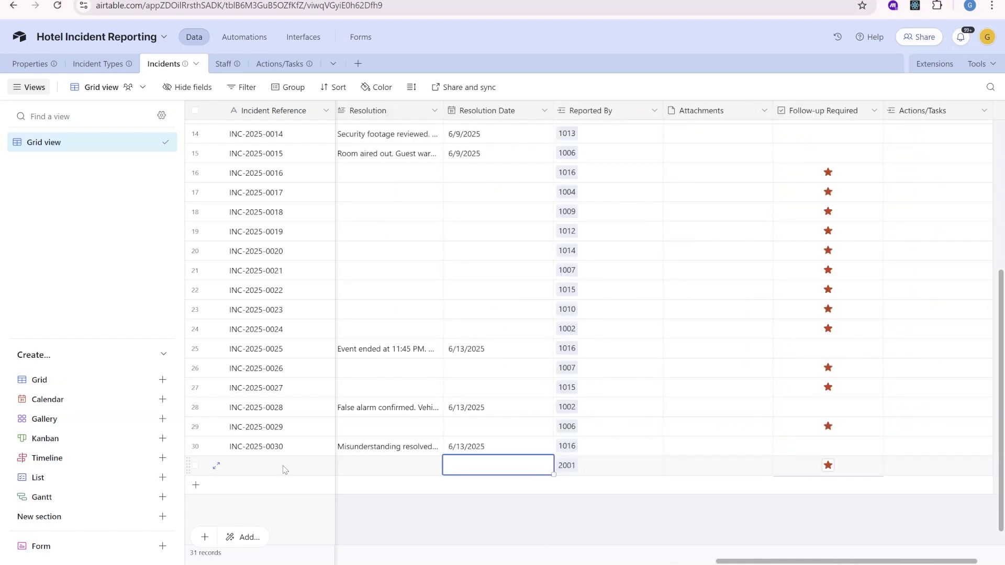
key("Tab")
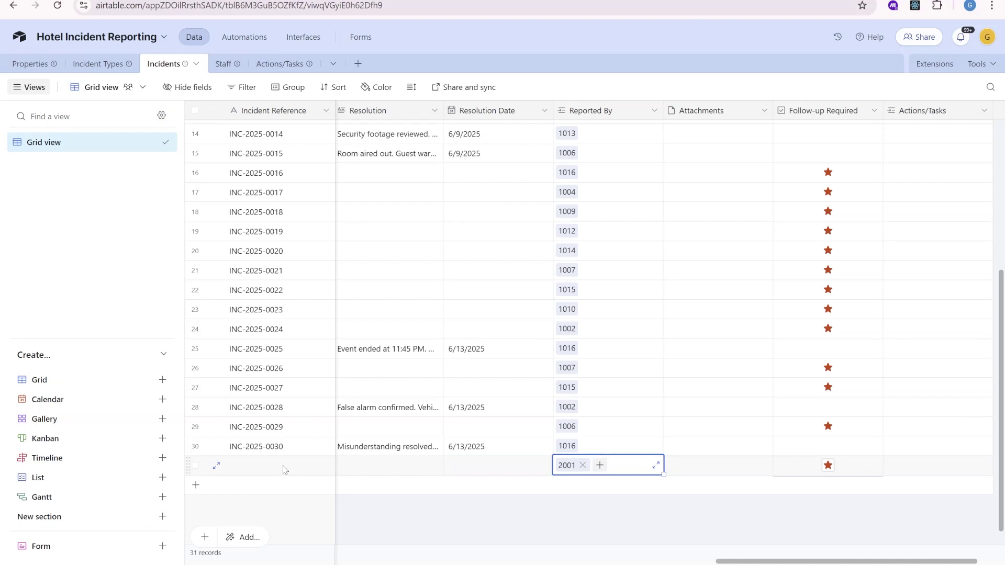
key("Return")
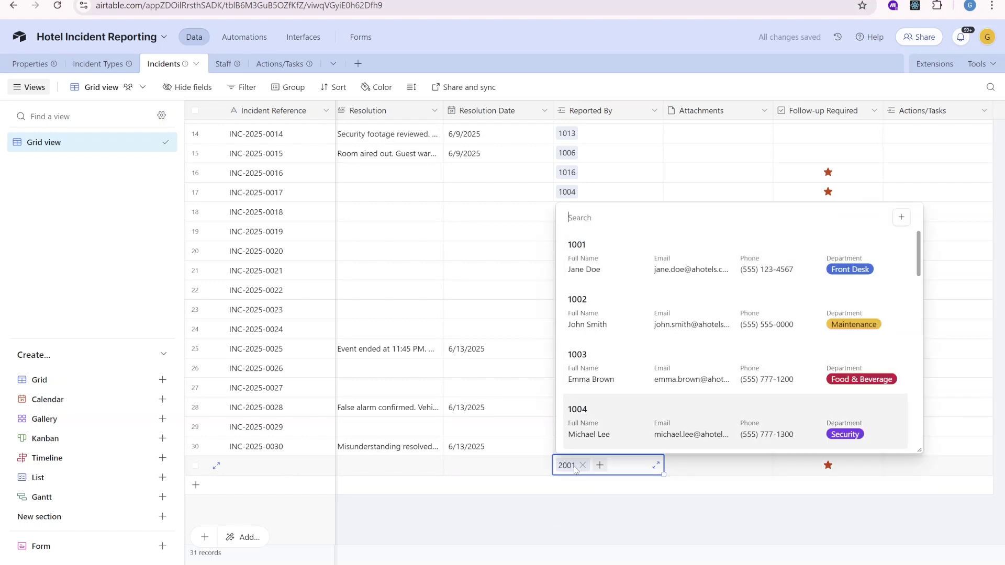
key("Escape")
left_click(564, 464)
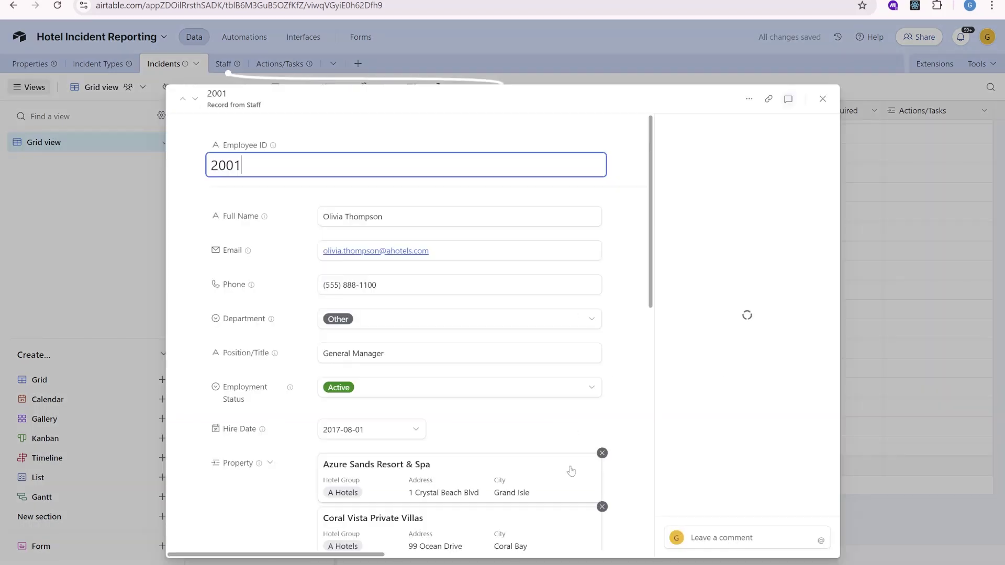
left_click(822, 98)
key("shift+Tab")
key("shift+Tab")
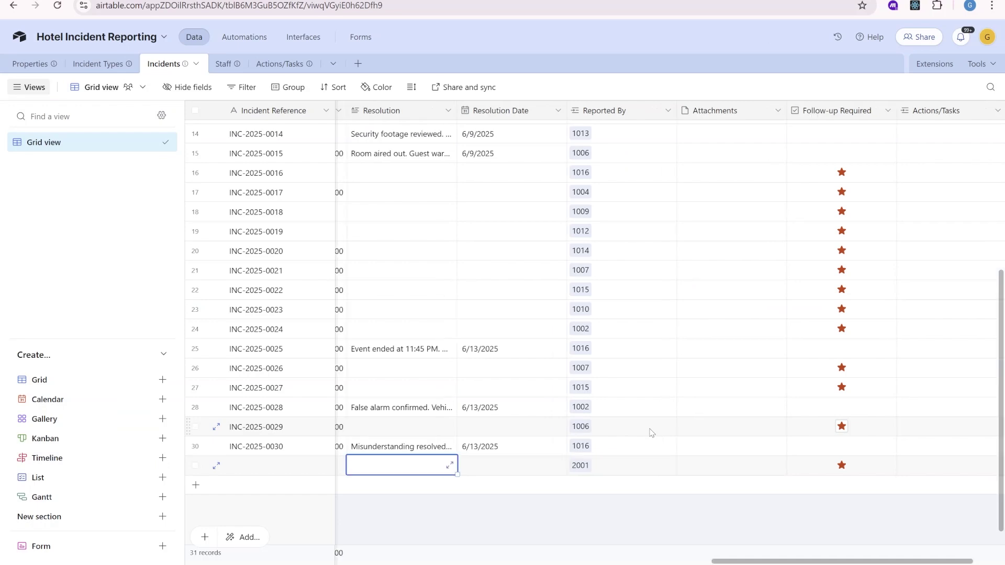
key("shift+Tab")
key("shift+Tab")
key("shift+Tab")
key("shift+Tab")
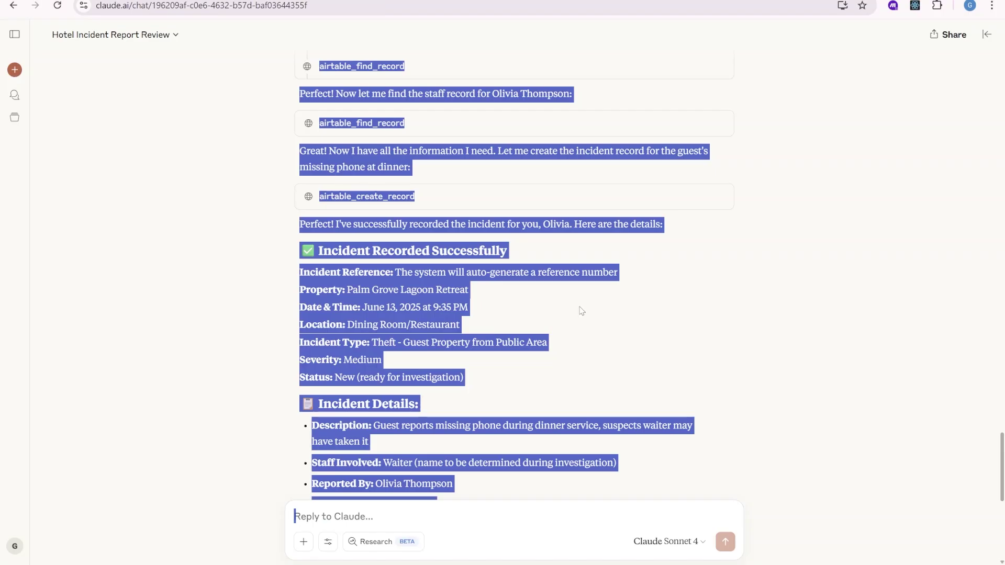
left_click(557, 353)
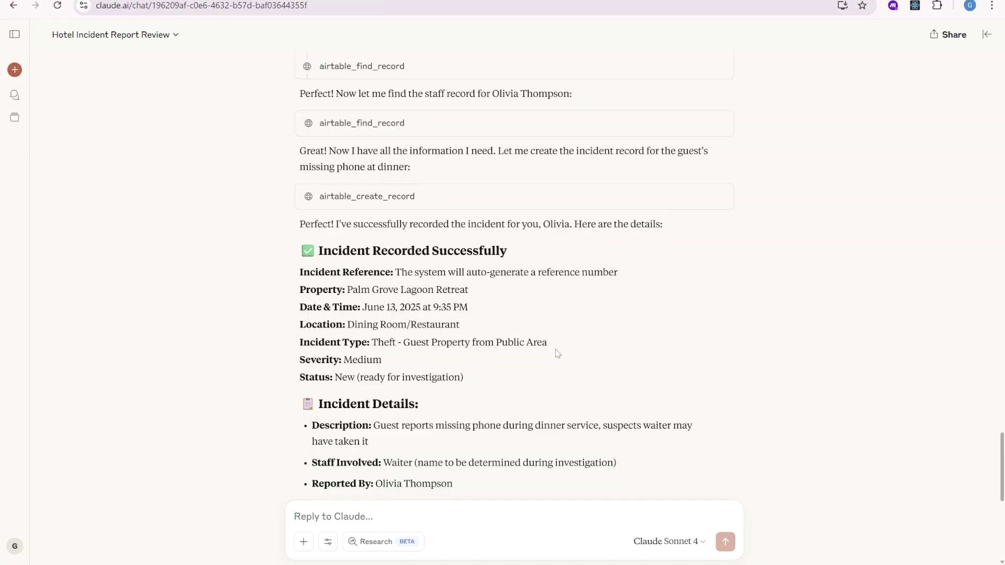
scroll(581, 337, "down", 5)
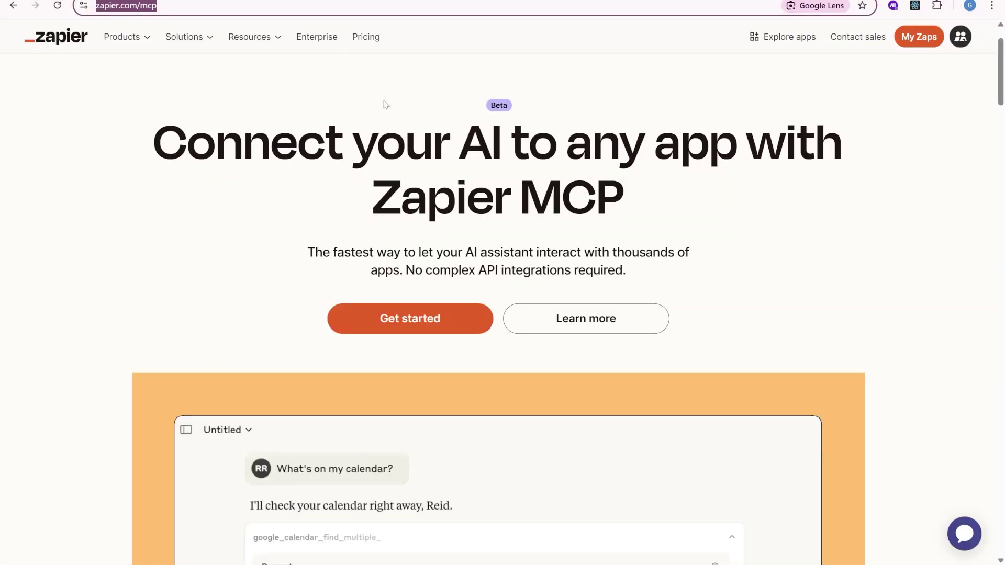
scroll(502, 314, "down", 3)
scroll(502, 314, "down", 3)
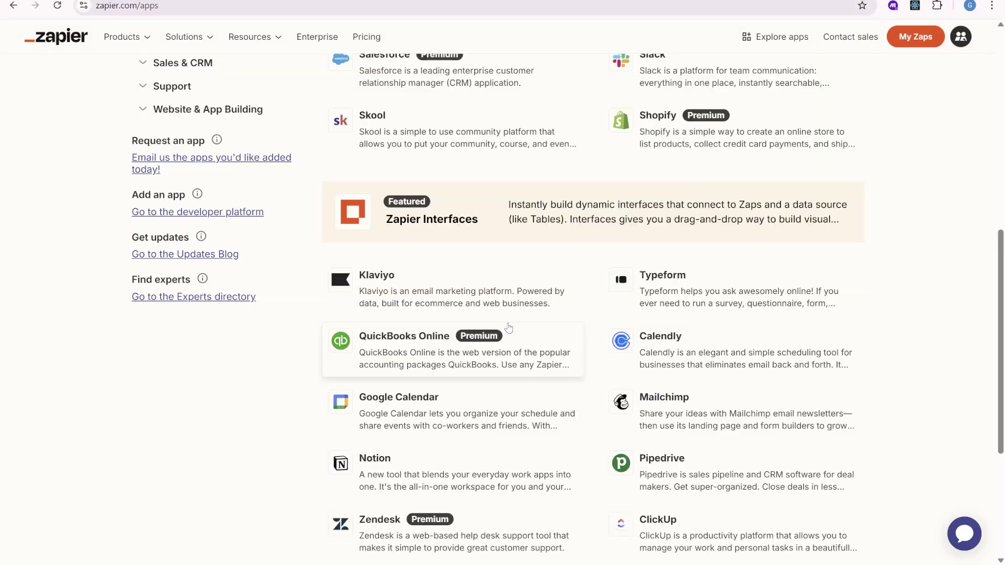
scroll(817, 236, "down", 3)
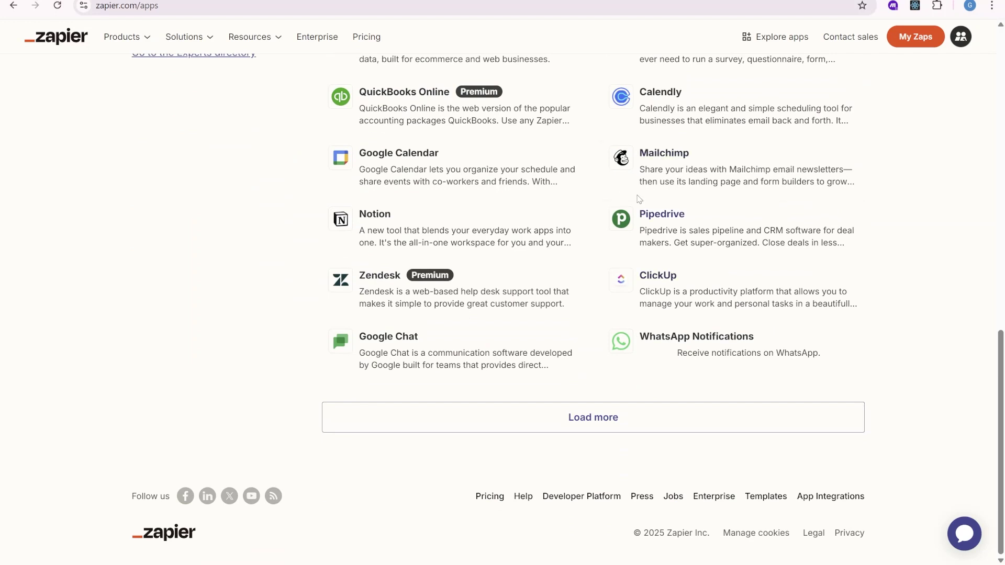